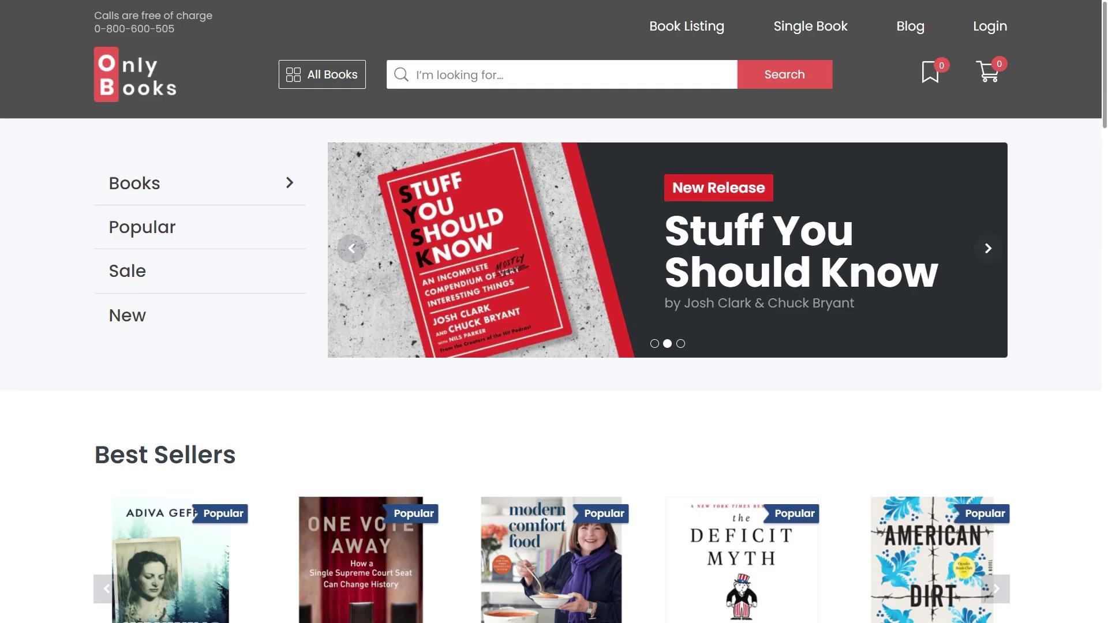
Scroll down through the Only Books homepage and return to the top.
scroll(554, 312, down, 4)
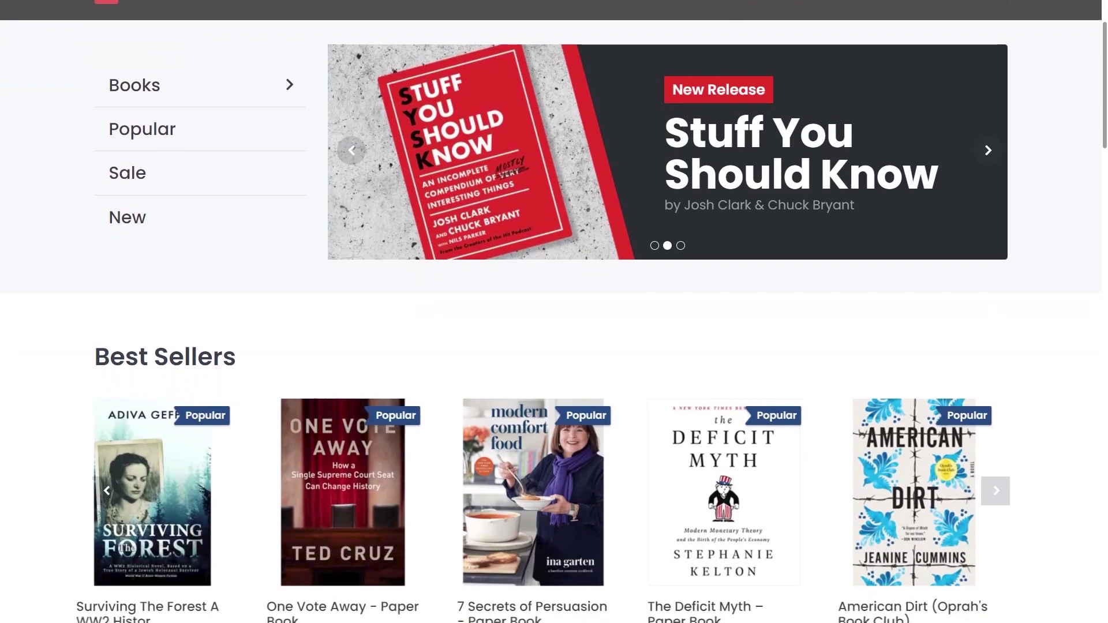
scroll(554, 312, down, 1)
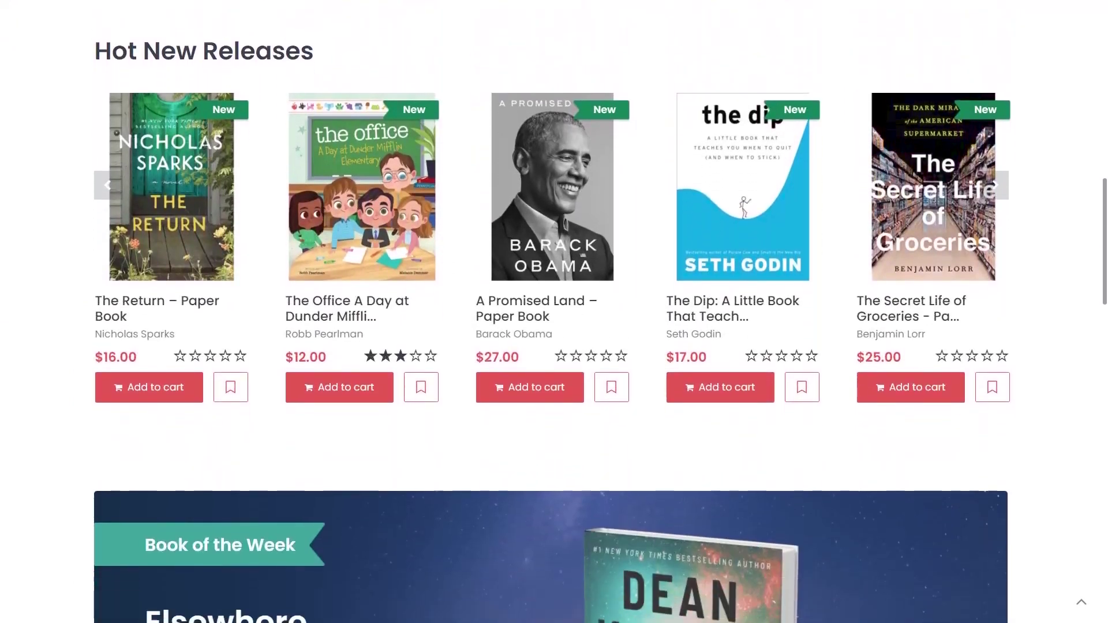
scroll(554, 311, down, 4)
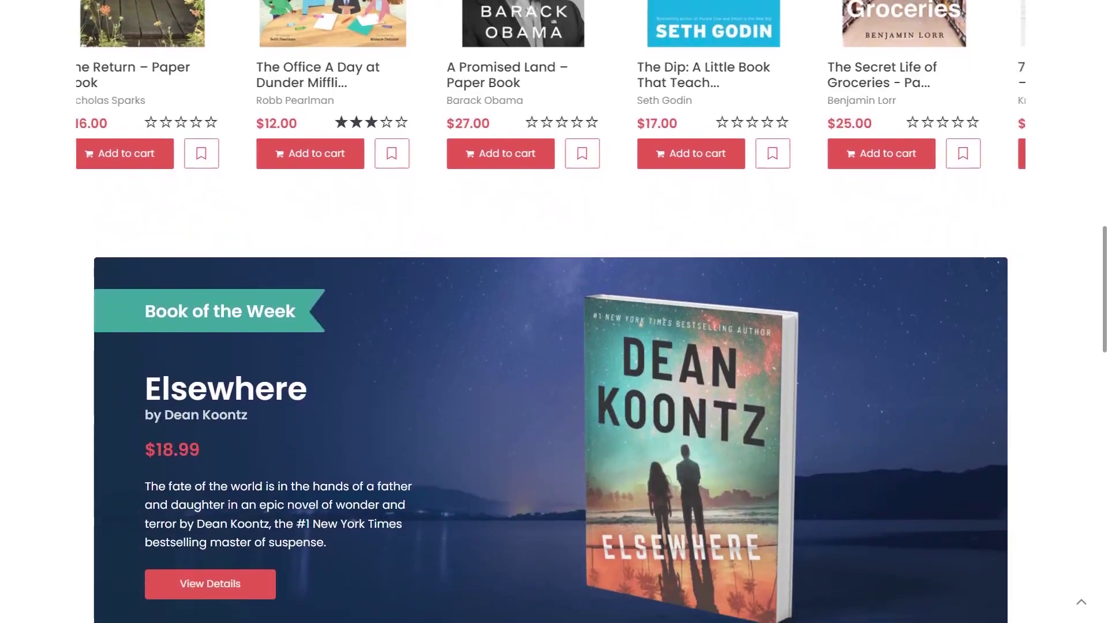
scroll(554, 312, down, 4)
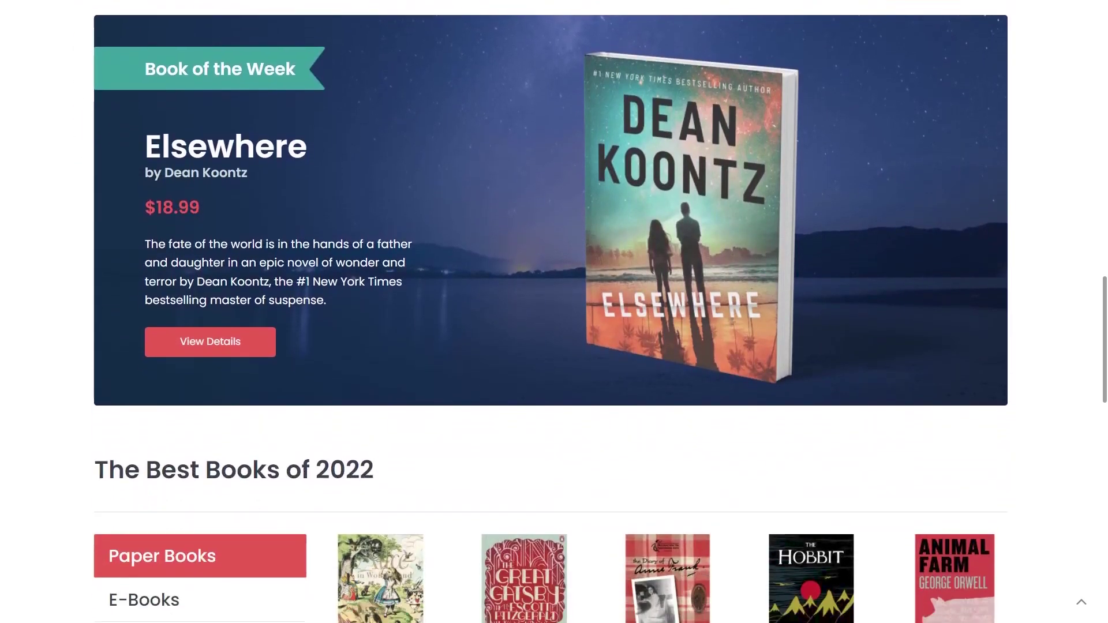
scroll(554, 311, down, 4)
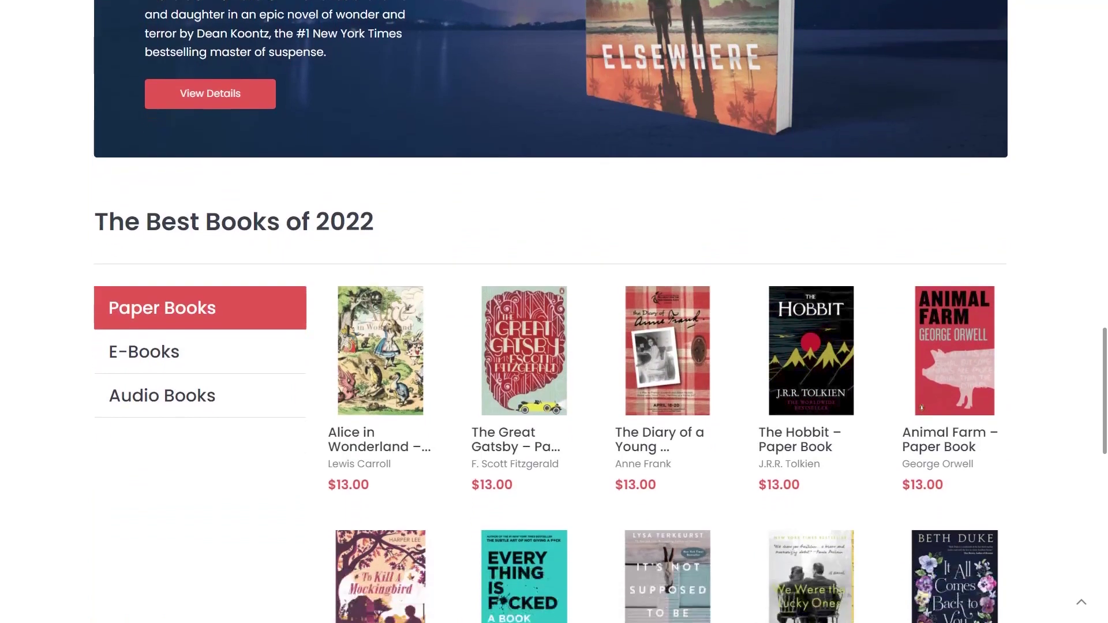
scroll(554, 312, down, 4)
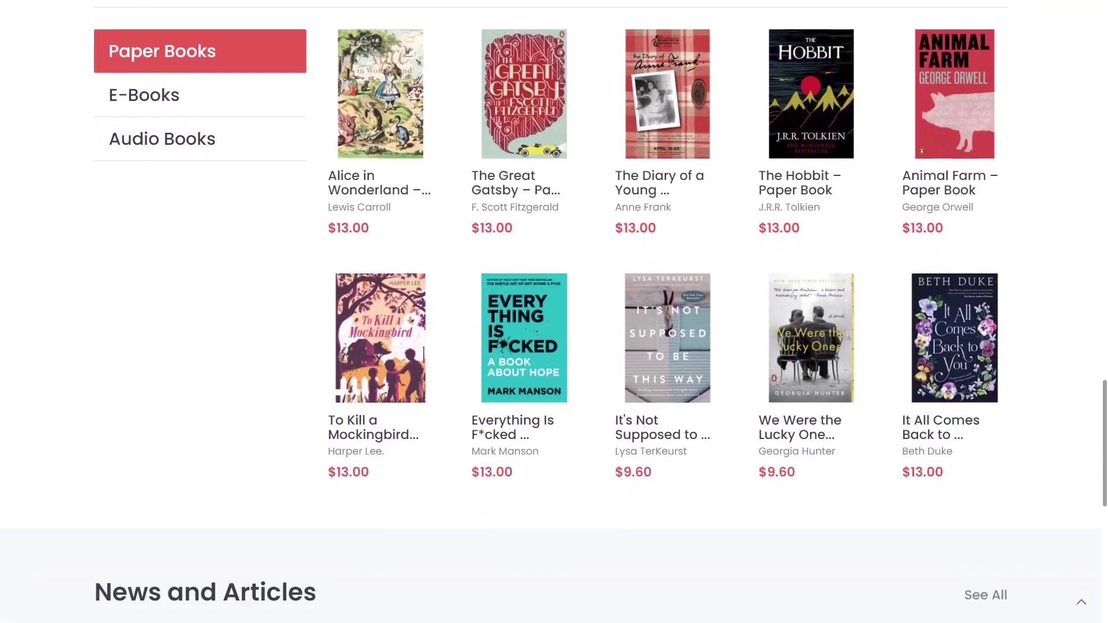
scroll(554, 311, down, 4)
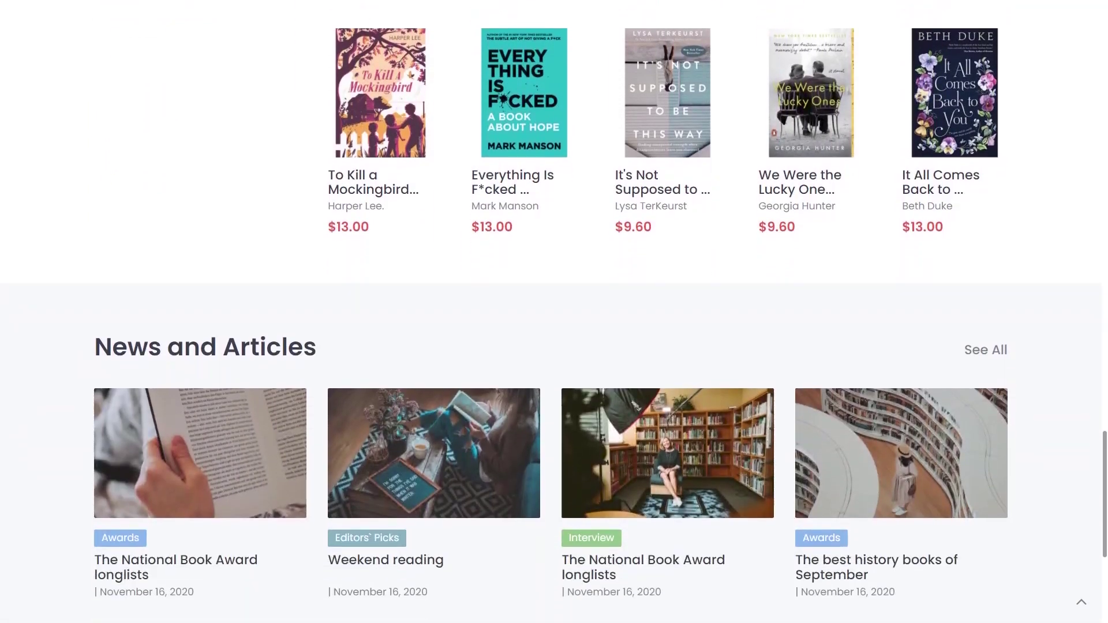
scroll(554, 312, down, 4)
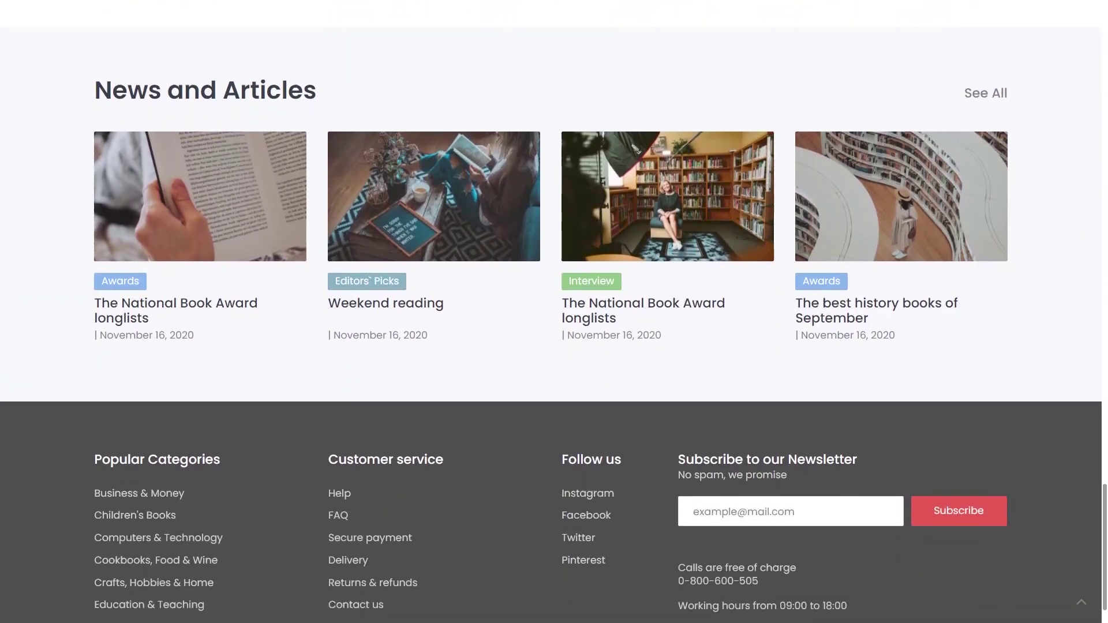
scroll(553, 312, down, 1)
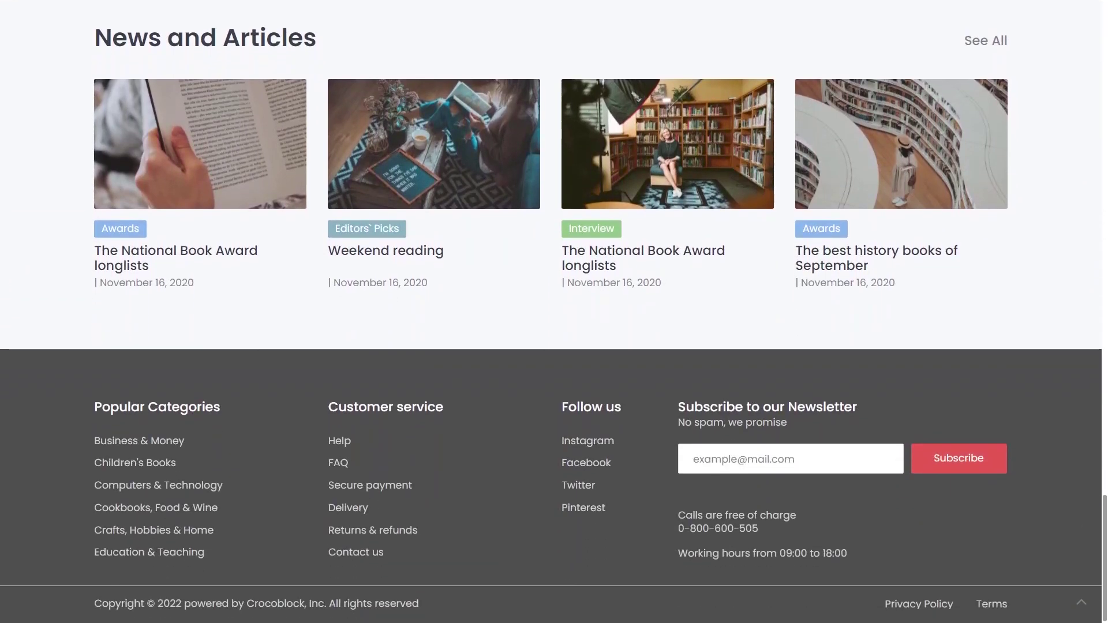
click(1079, 603)
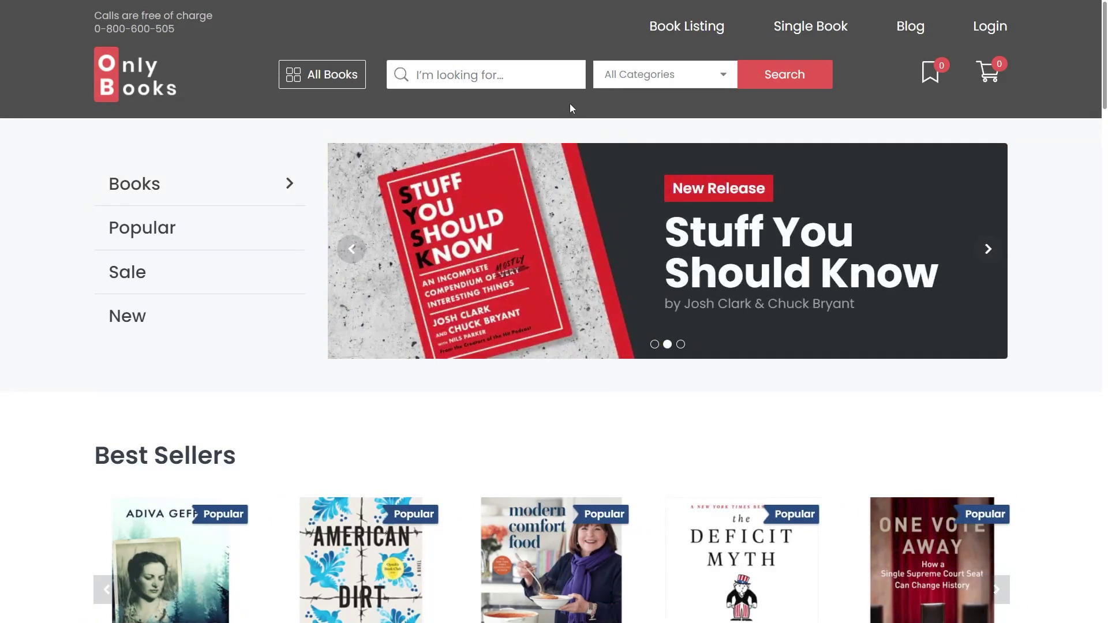
Live-search 'The secret life of' in the header and open The Secret Life of Groceries page.
click(542, 79)
text(The secret )
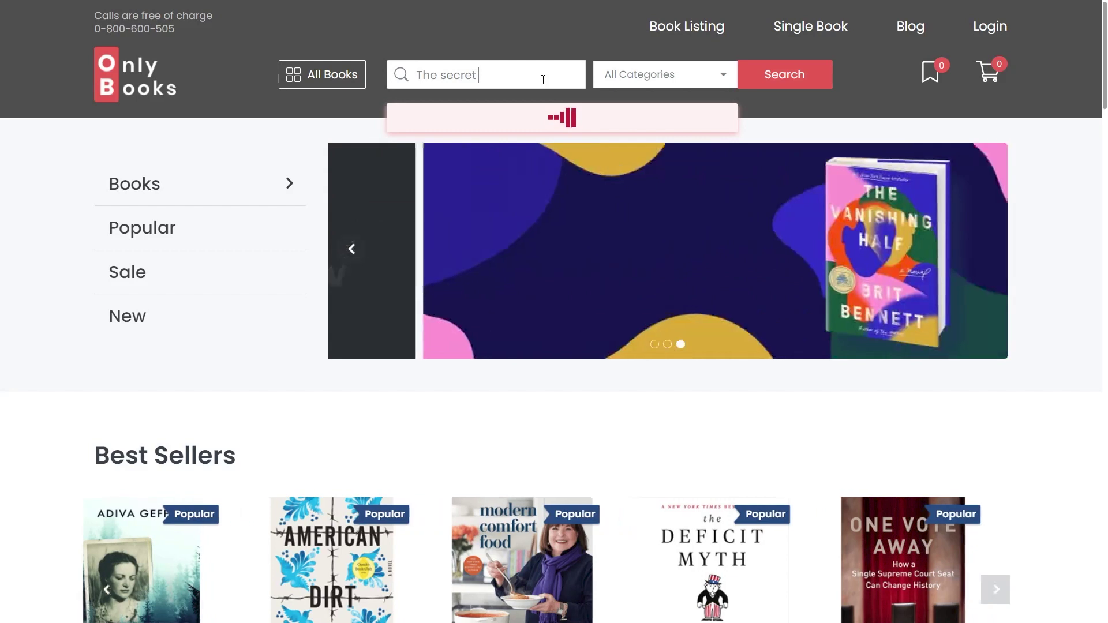
text(life of)
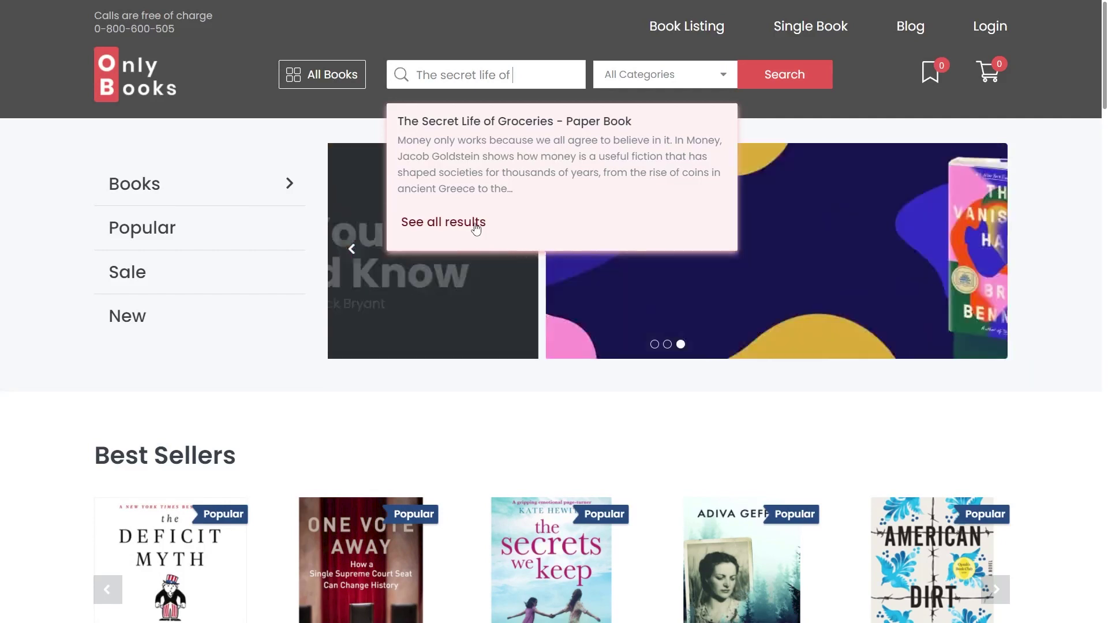
click(476, 227)
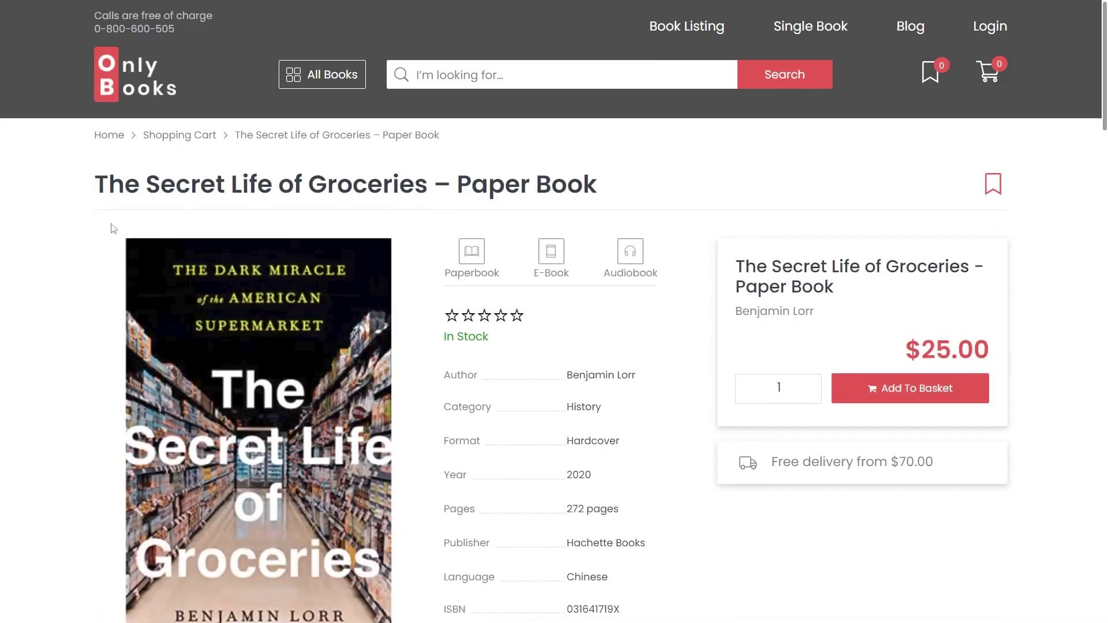
scroll(73, 349, down, 2)
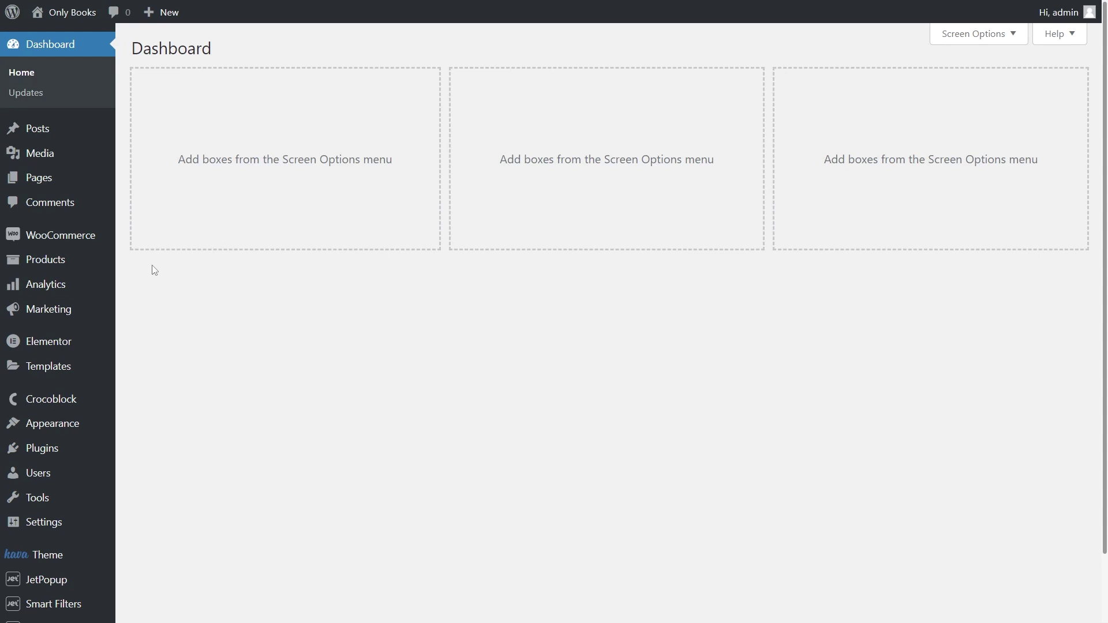
Go via Products and Crocoblock Dashboard to Theme Builder, and edit the Header with Elementor.
mouse_move(46, 266)
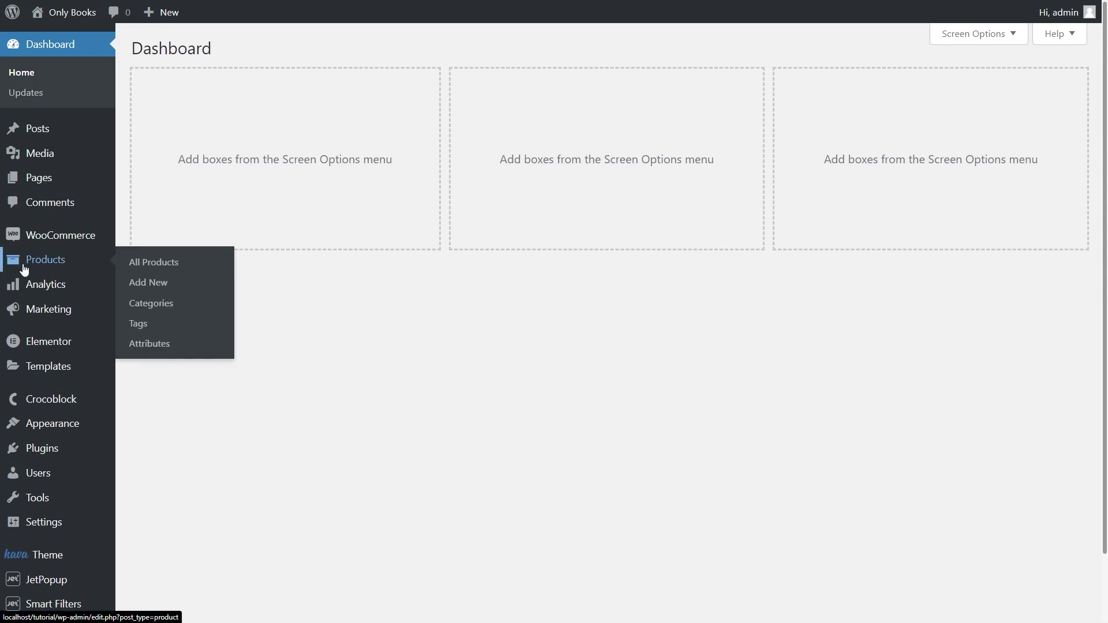
click(105, 270)
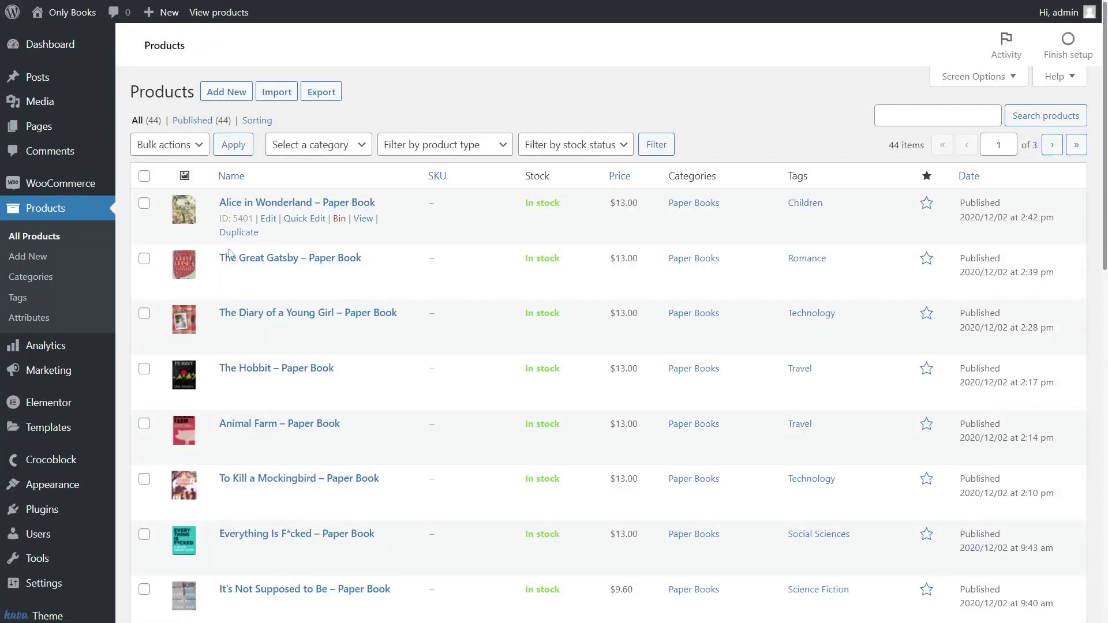
mouse_move(81, 463)
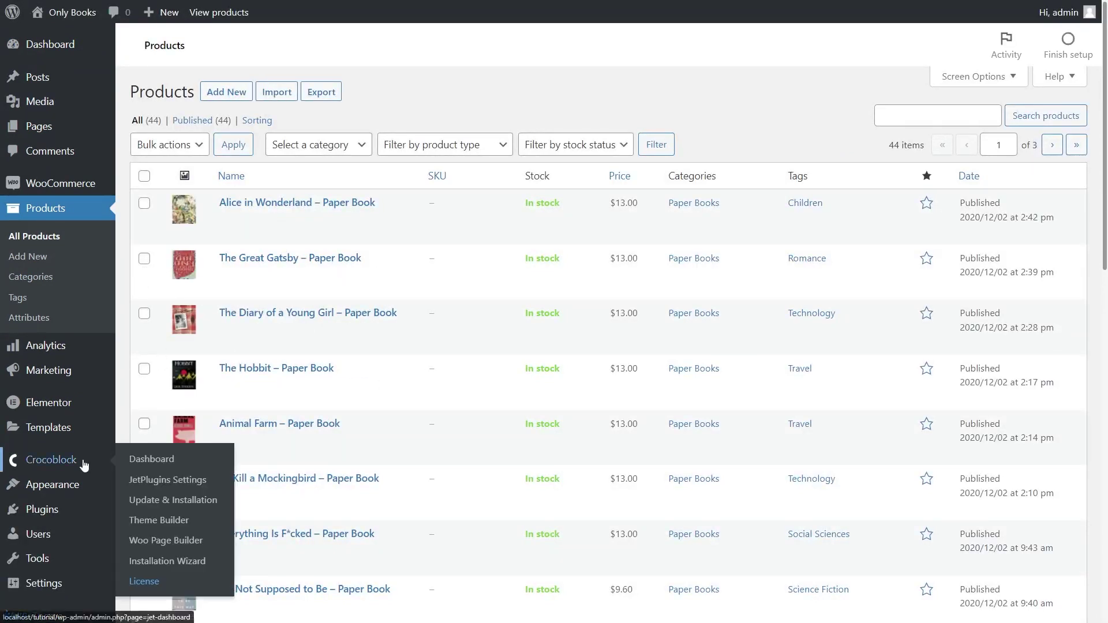
click(138, 465)
scroll(326, 376, down, 3)
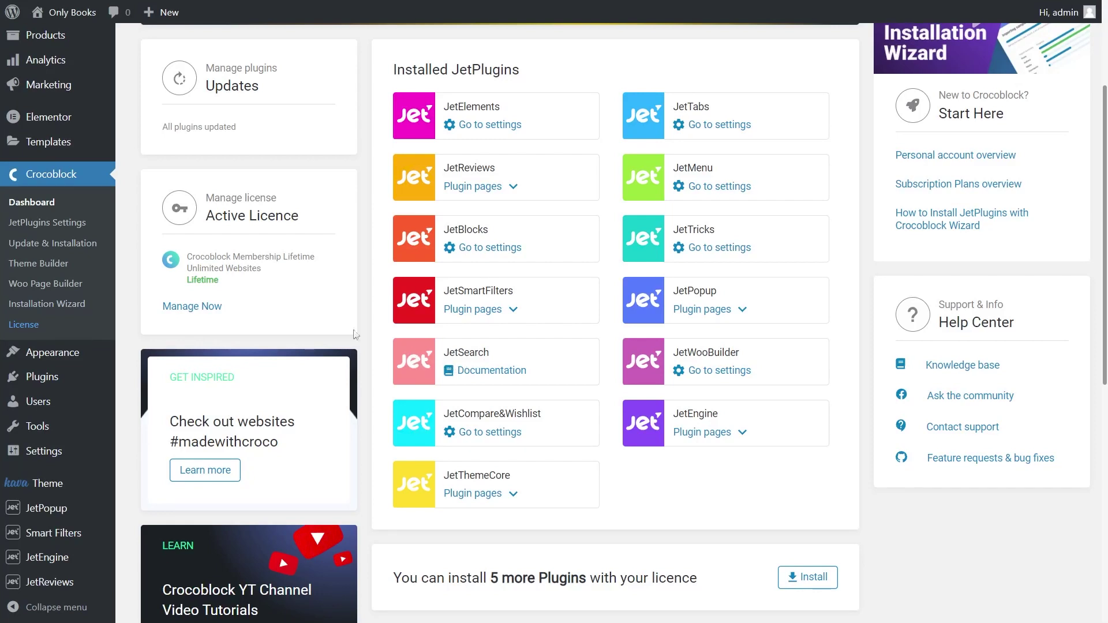
click(57, 270)
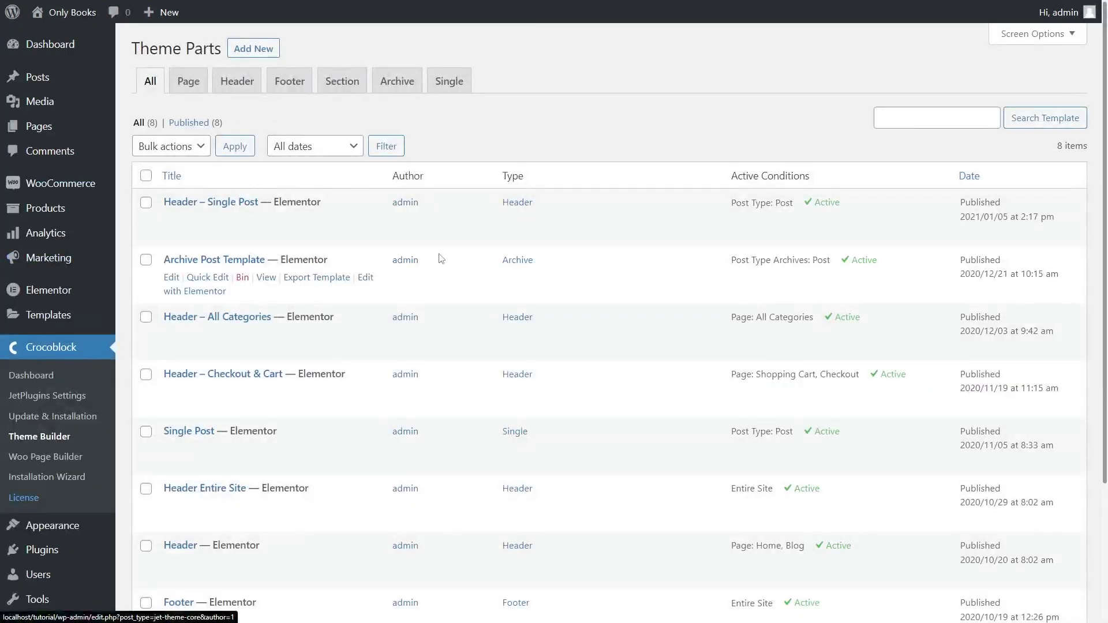
scroll(434, 206, down, 3)
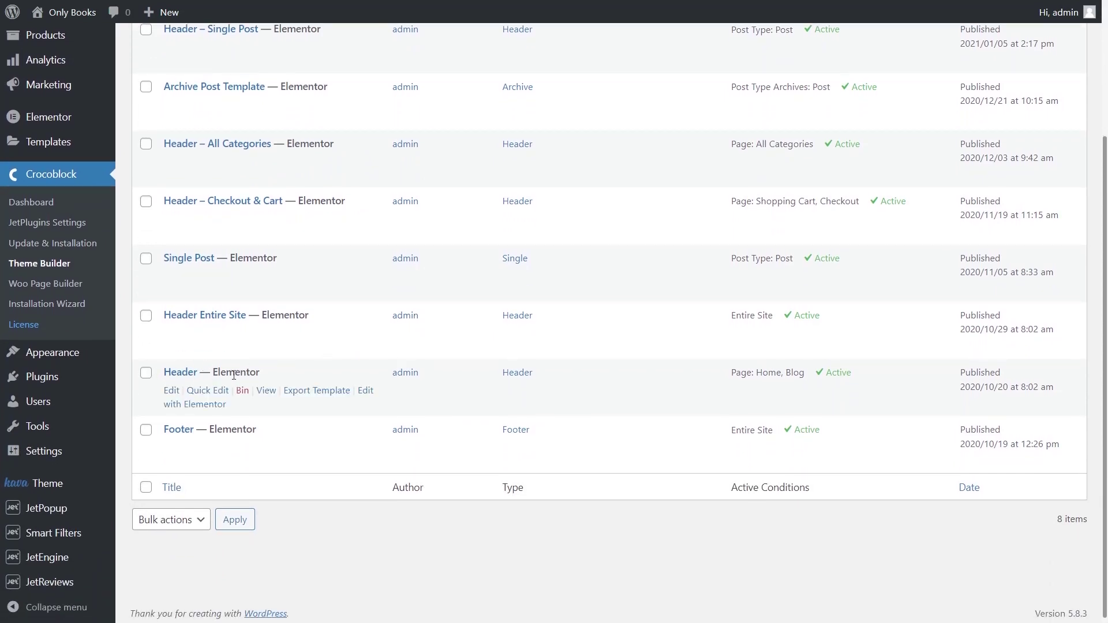
click(365, 392)
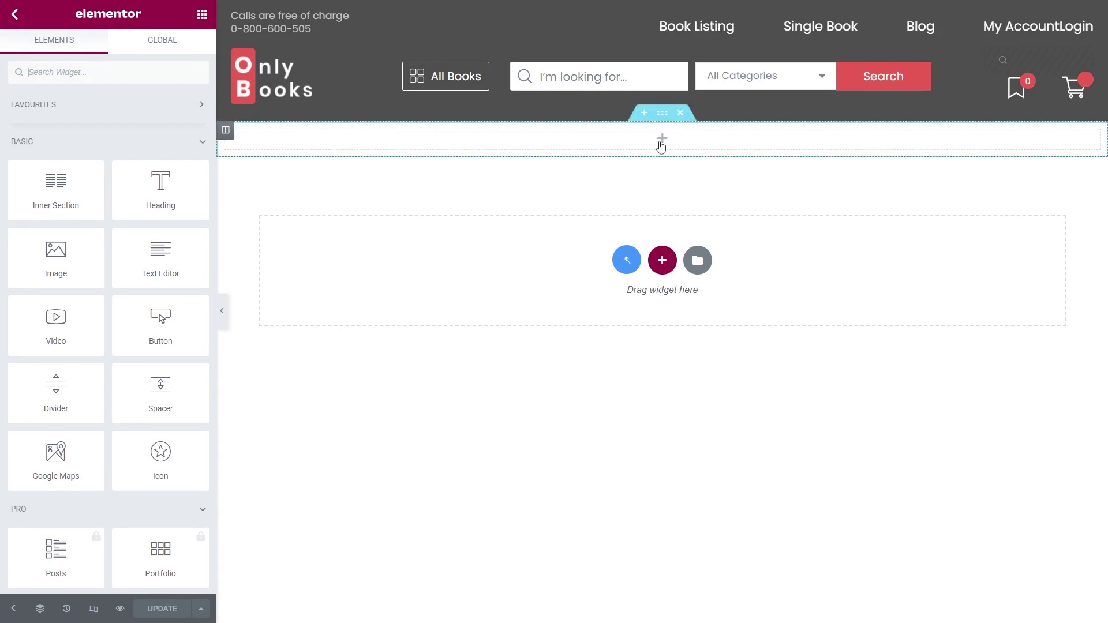
Add a trial Ajax Search widget found via 'Sear', delete it, then select the header's Ajax Search.
click(140, 67)
text(Search)
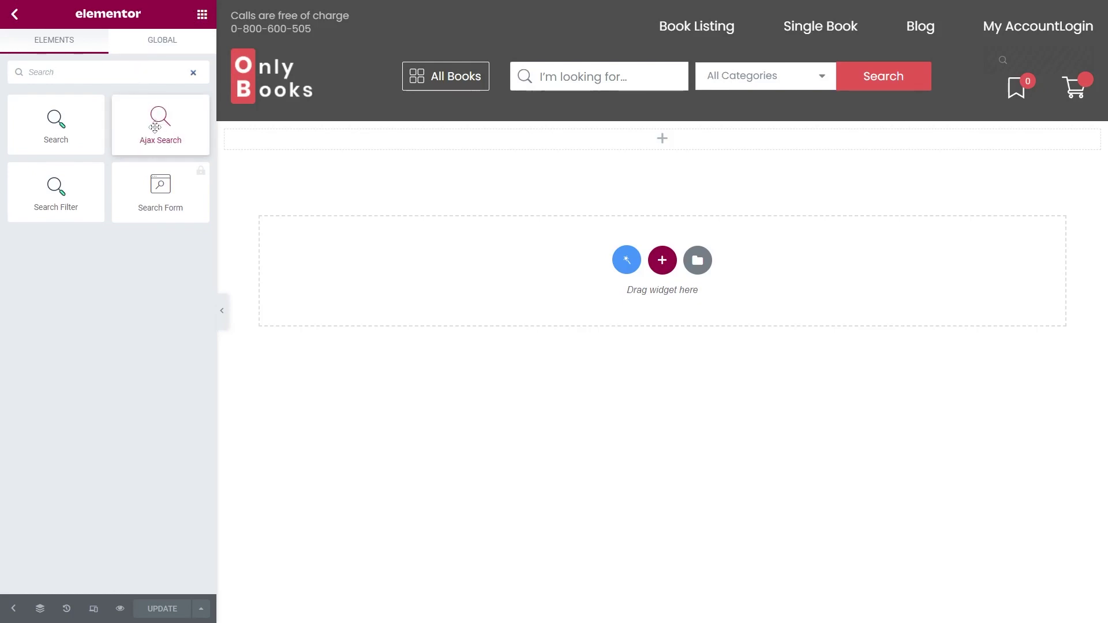
drag(154, 127, 638, 146)
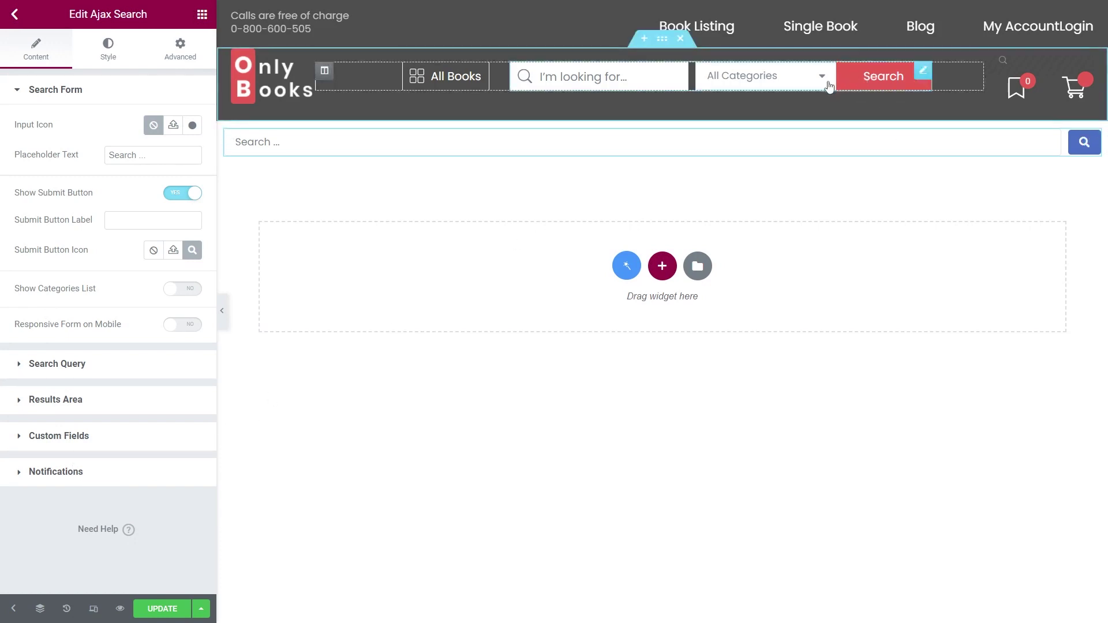
right_click(1082, 142)
click(1009, 347)
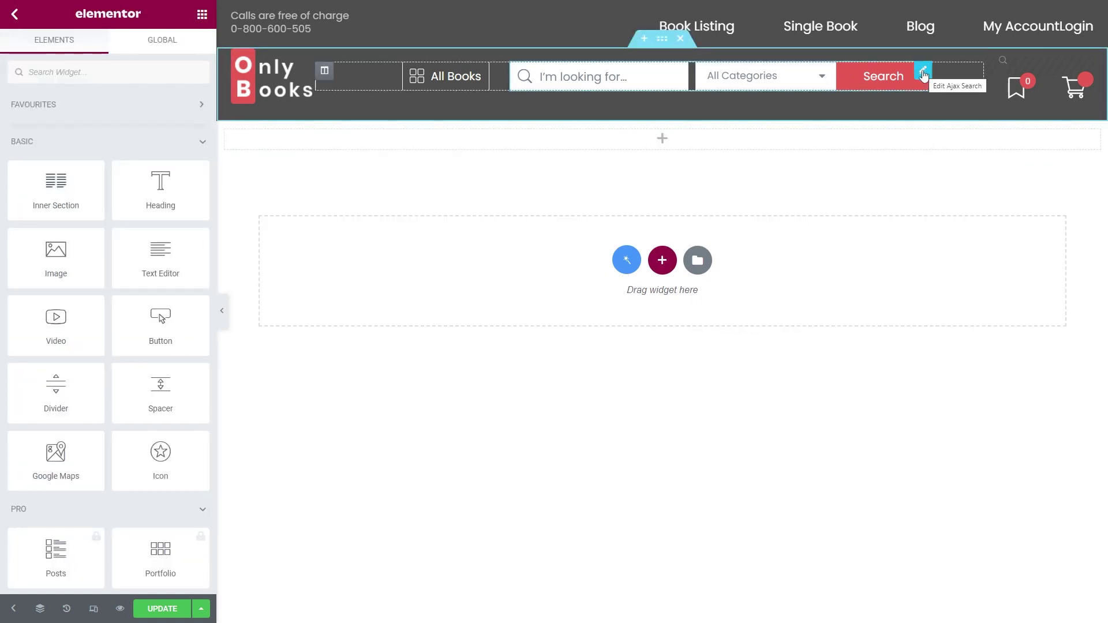
click(922, 71)
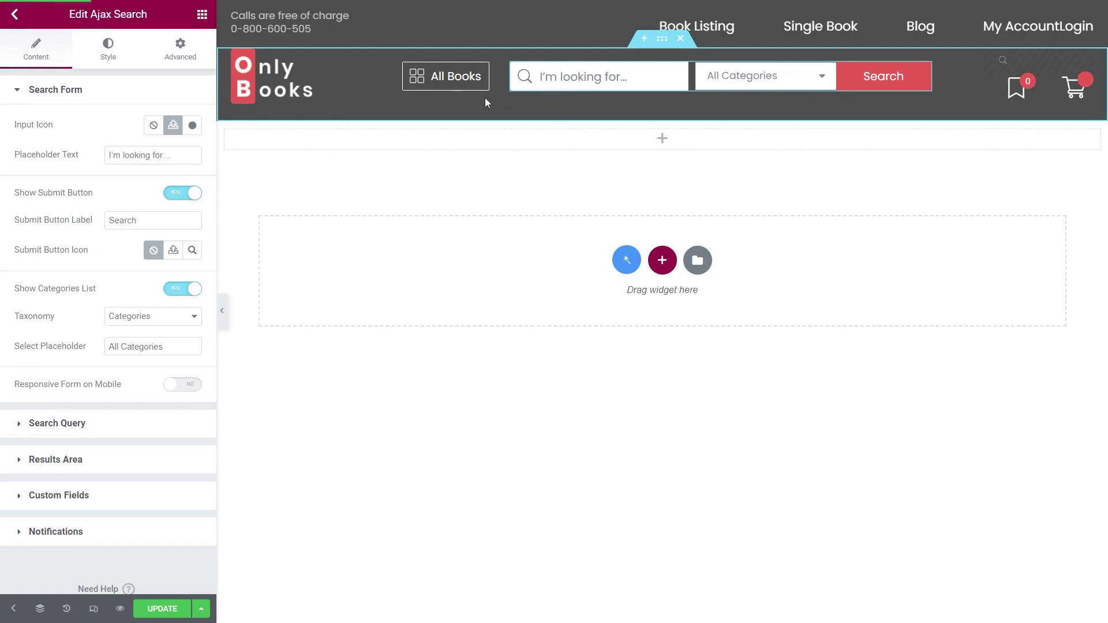
Try the input-box and Custom Results Area Width options, then settle on 'by Search Form'.
click(25, 92)
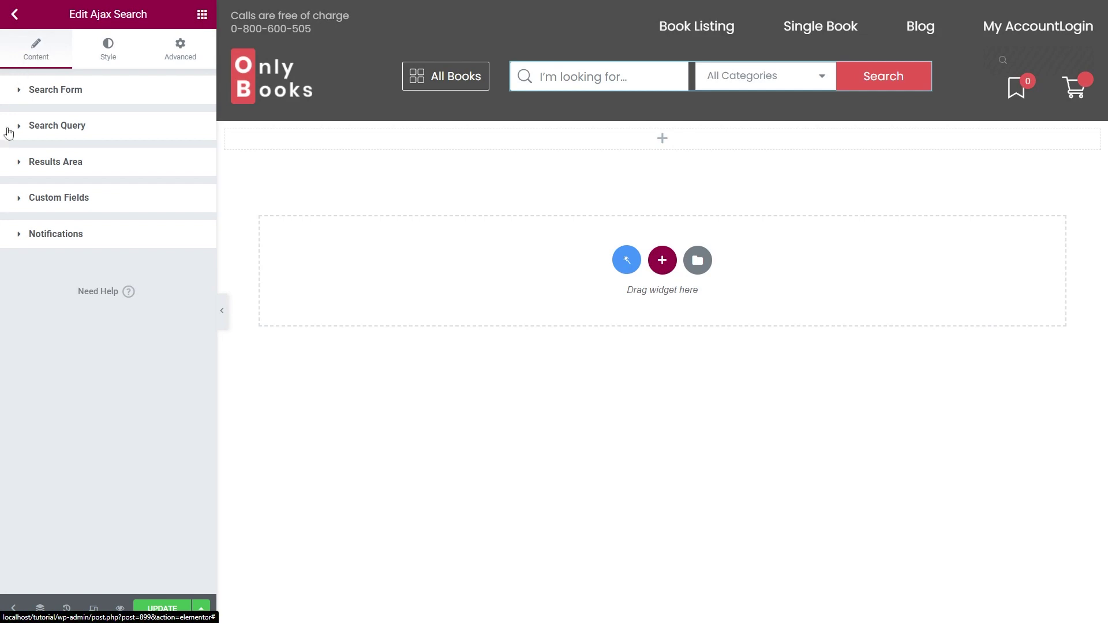
click(29, 163)
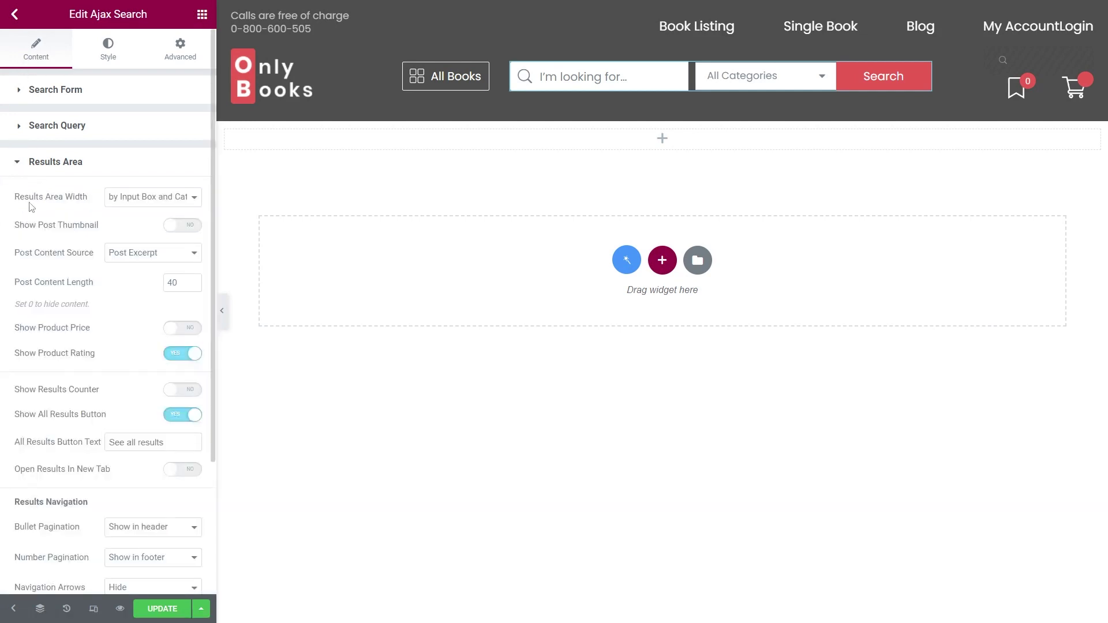
click(194, 197)
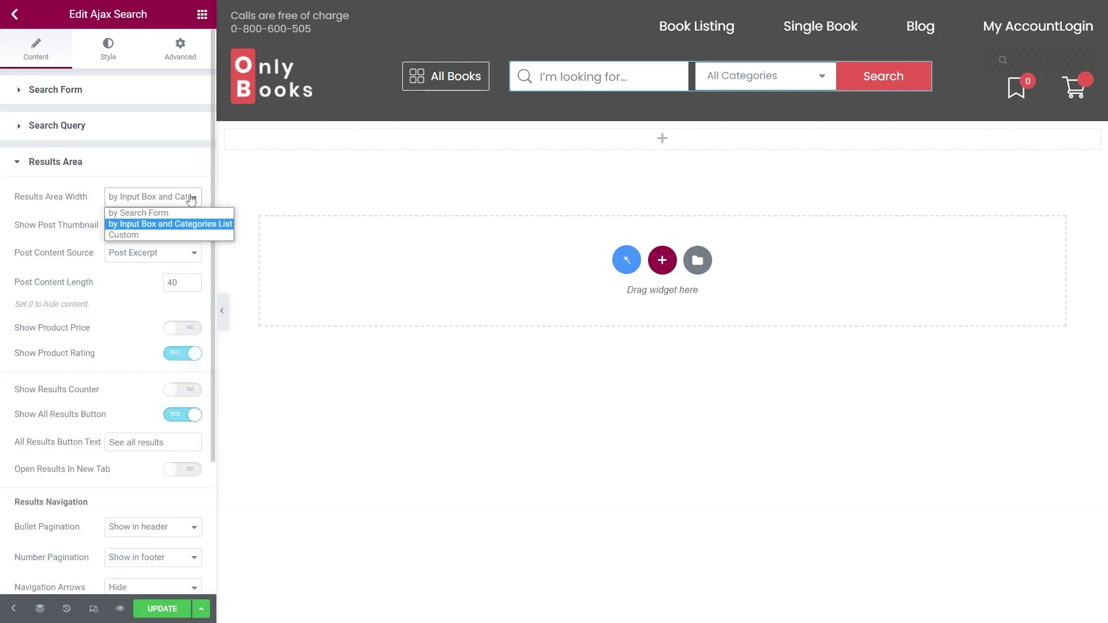
click(172, 214)
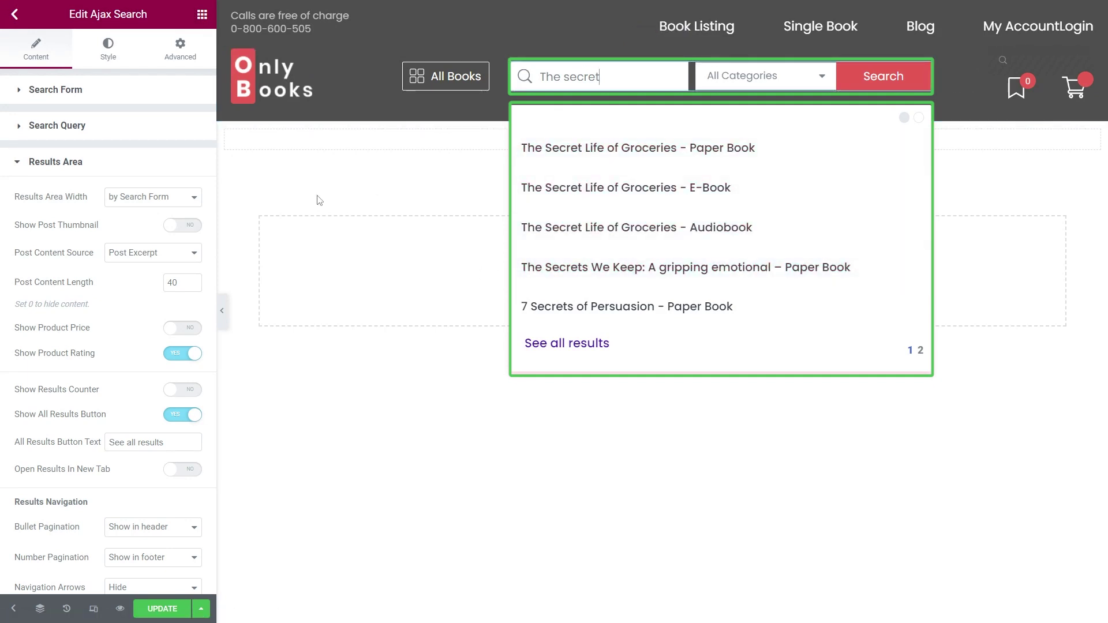
click(194, 202)
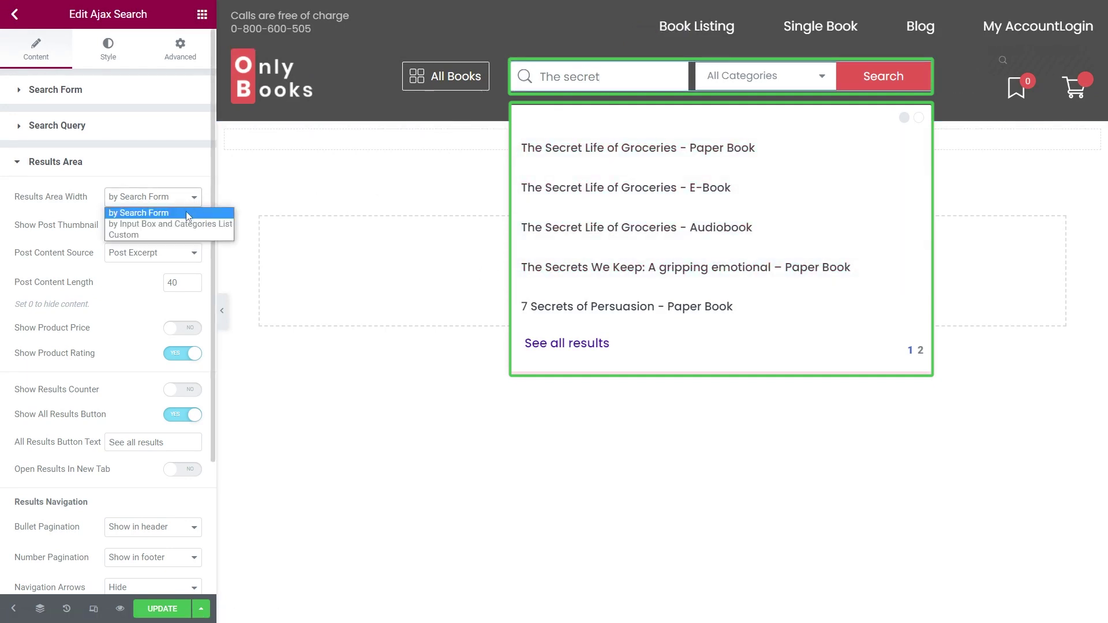
click(189, 224)
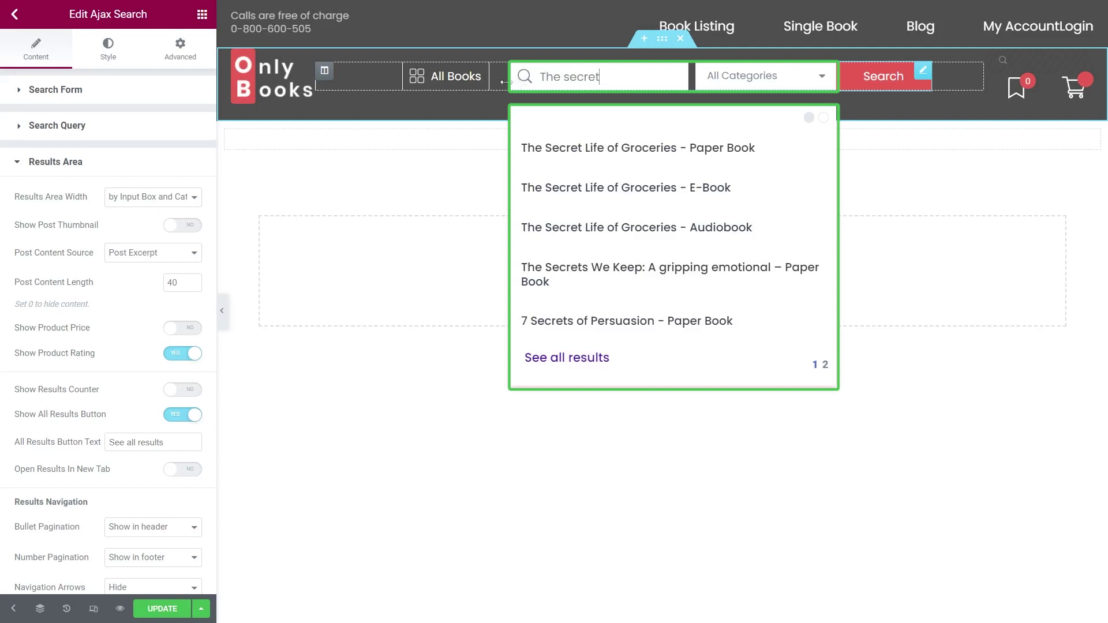
click(189, 197)
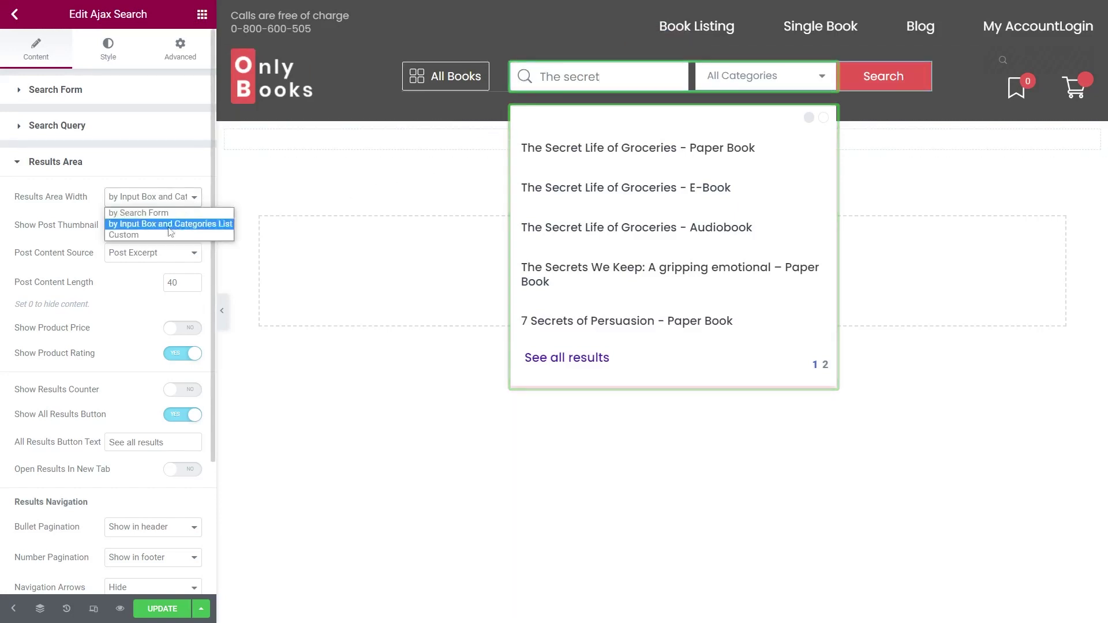
click(169, 235)
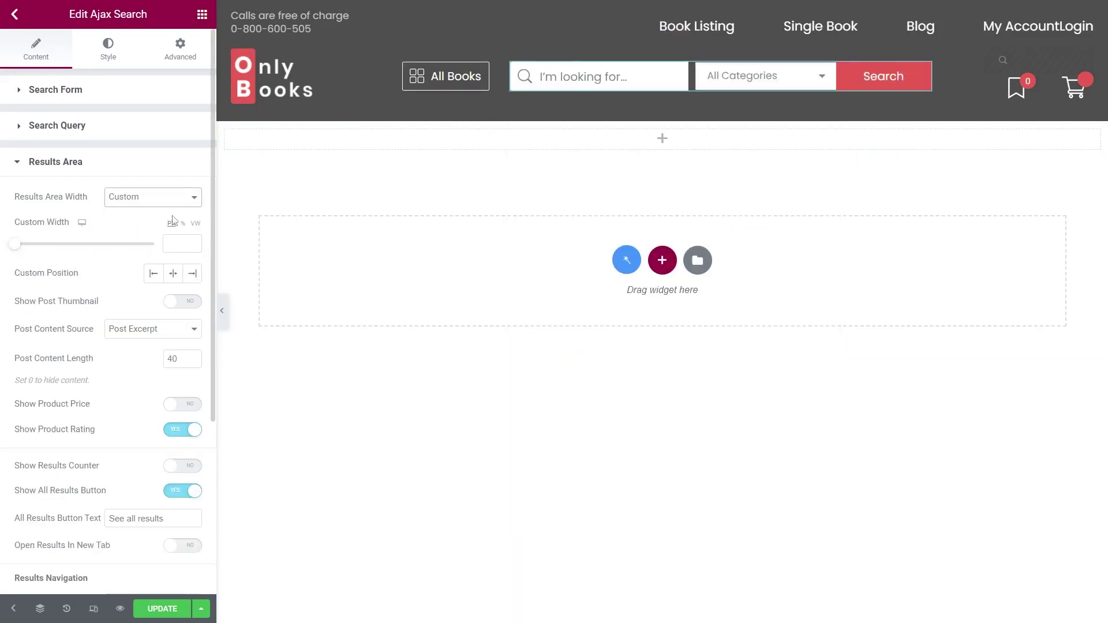
click(185, 206)
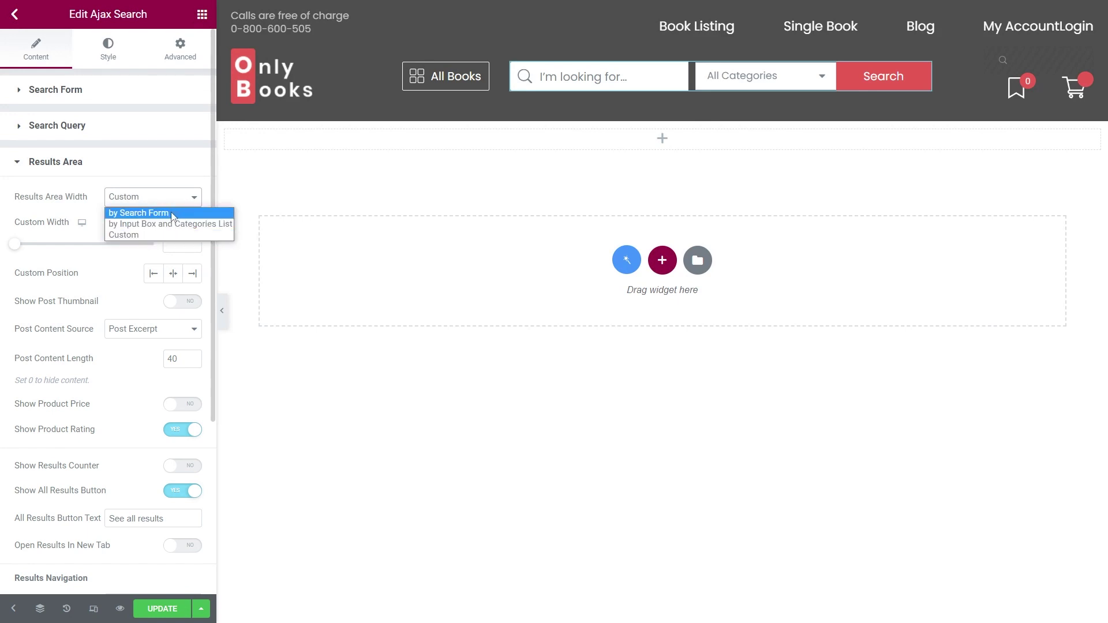
click(172, 214)
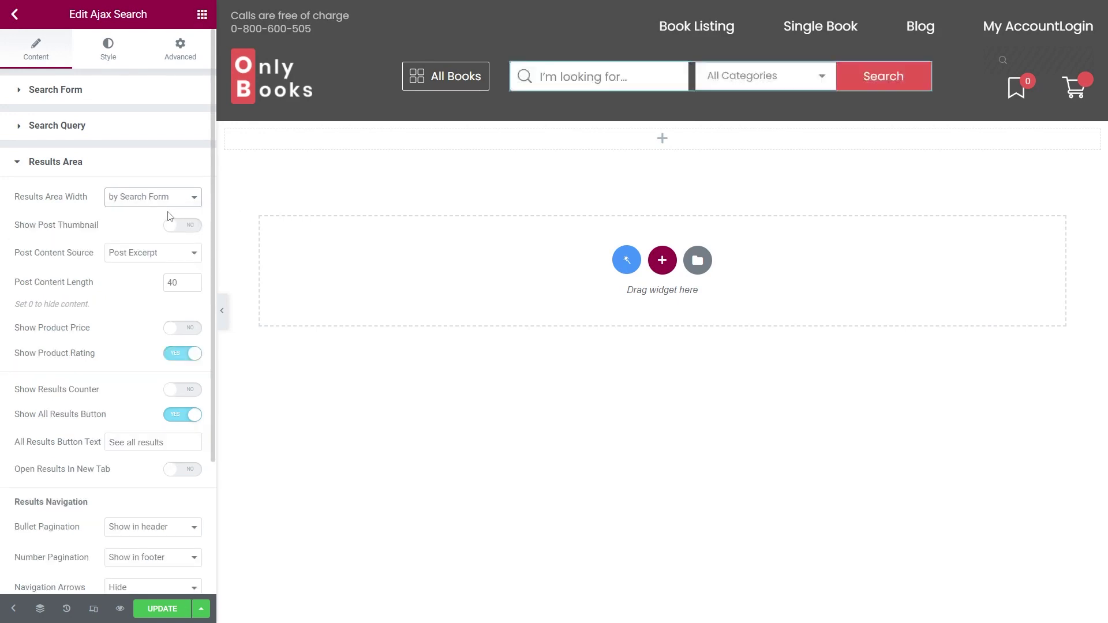
Turn on Show Post Thumbnail with Medium size, previewing a 'The secret' search.
click(600, 76)
text(The secret)
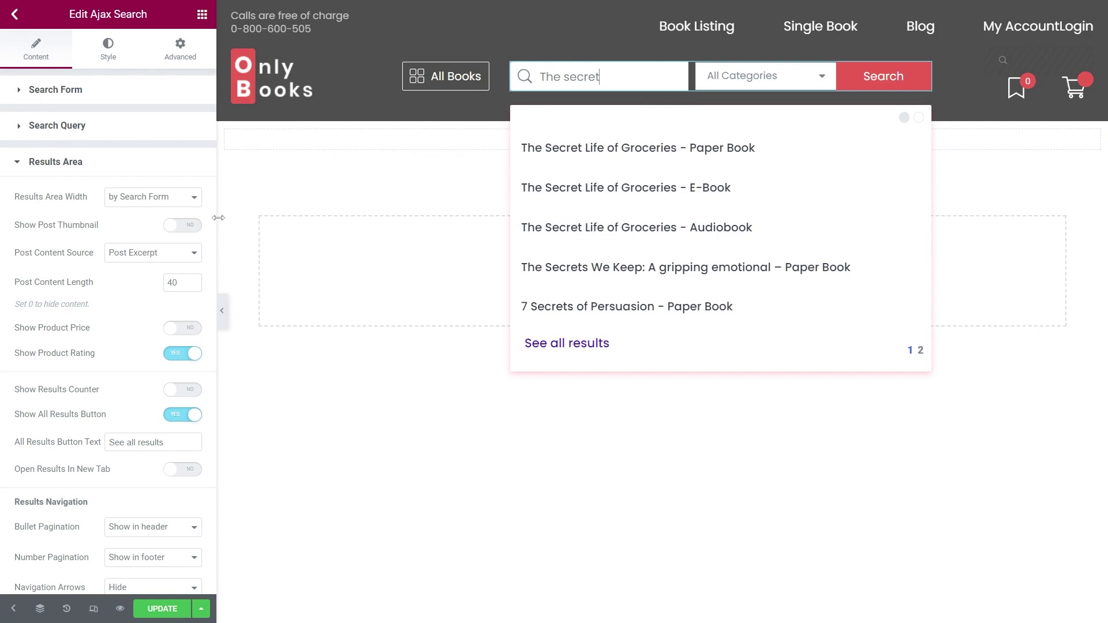
click(172, 228)
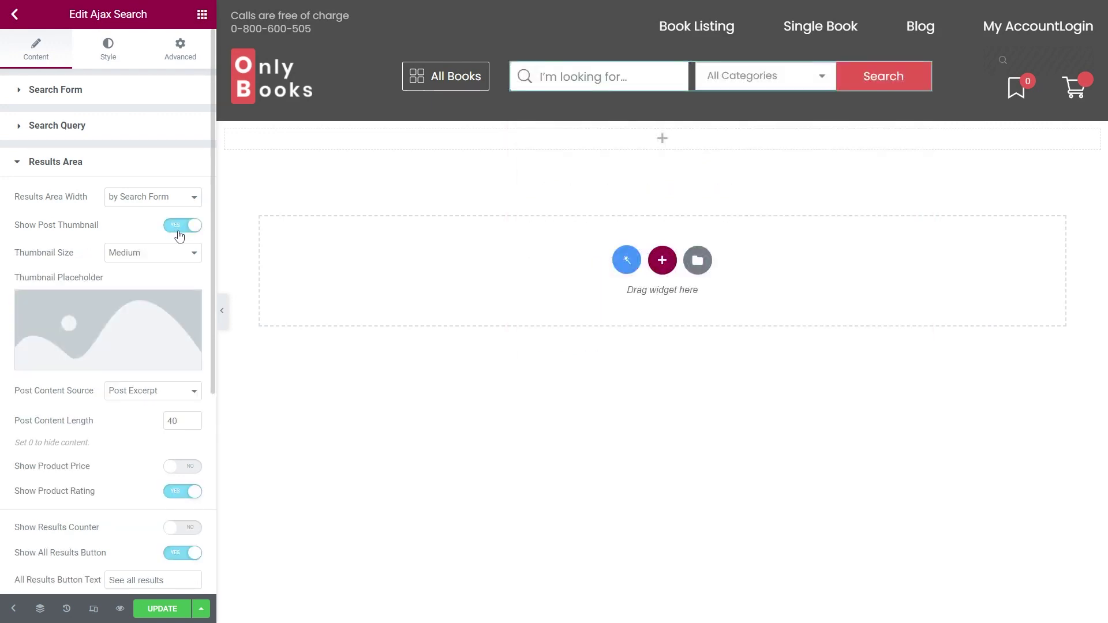
click(539, 76)
text(The secret)
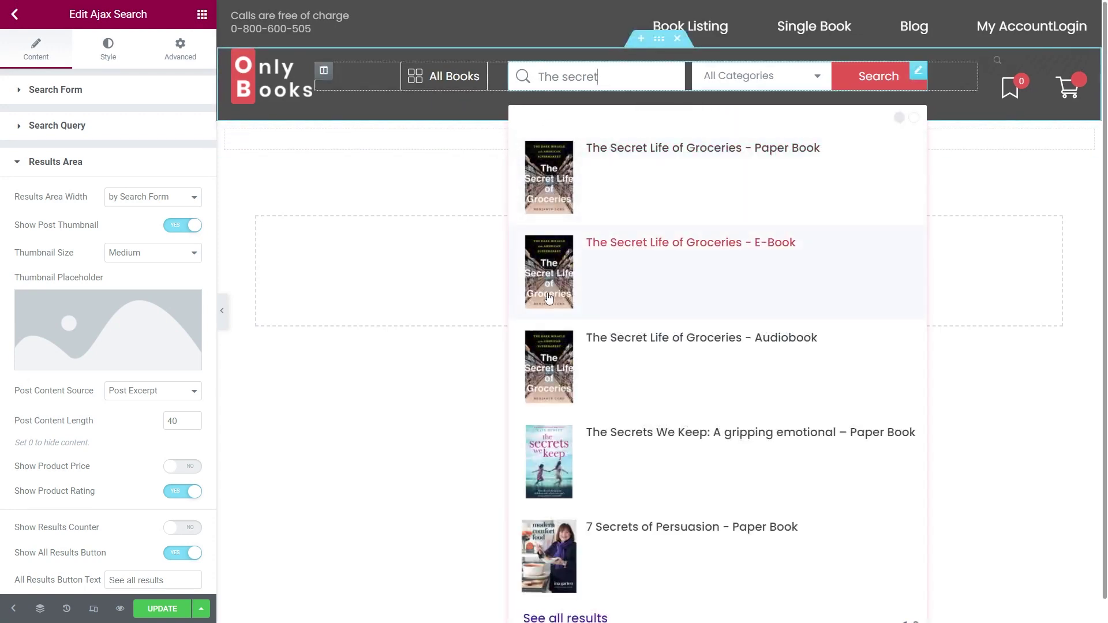
click(181, 258)
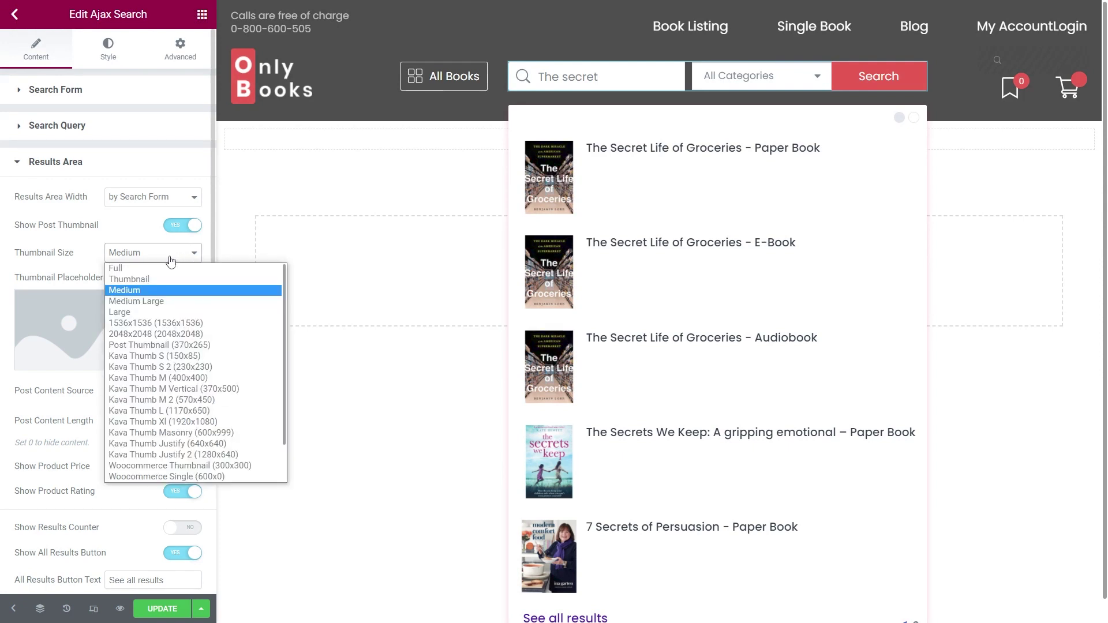
click(141, 292)
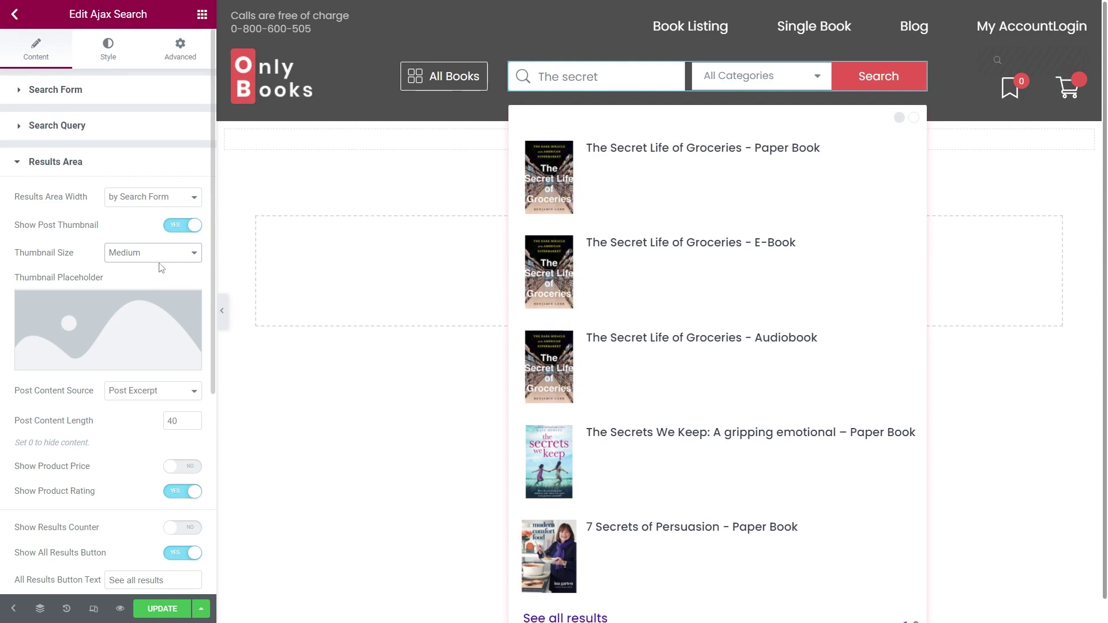
Set the result Post Content Source to Post Content.
scroll(161, 267, down, 3)
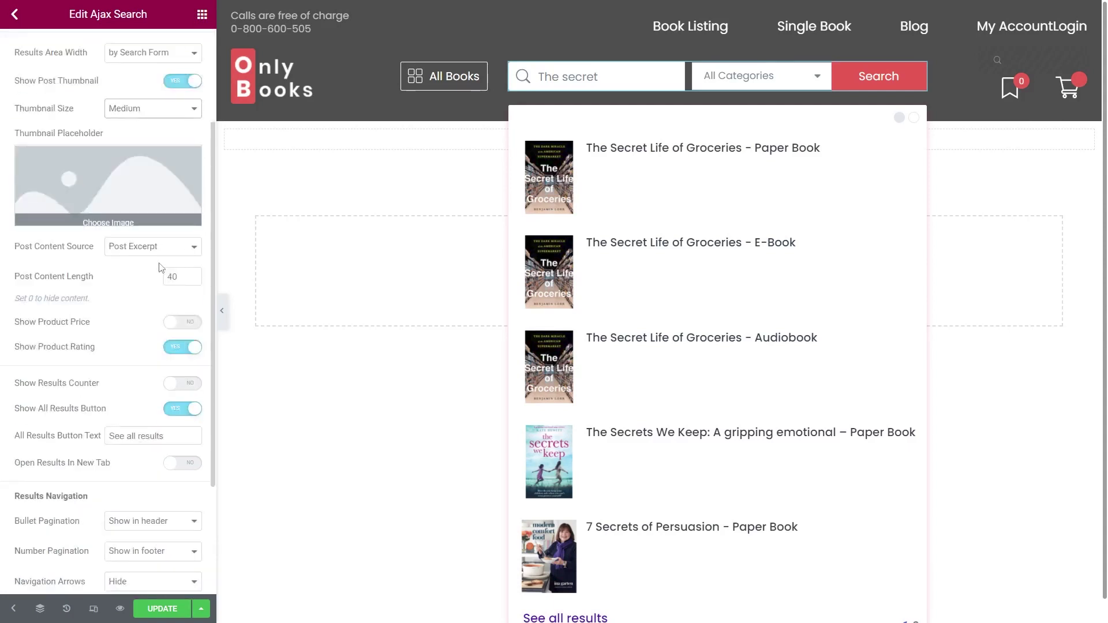
click(171, 249)
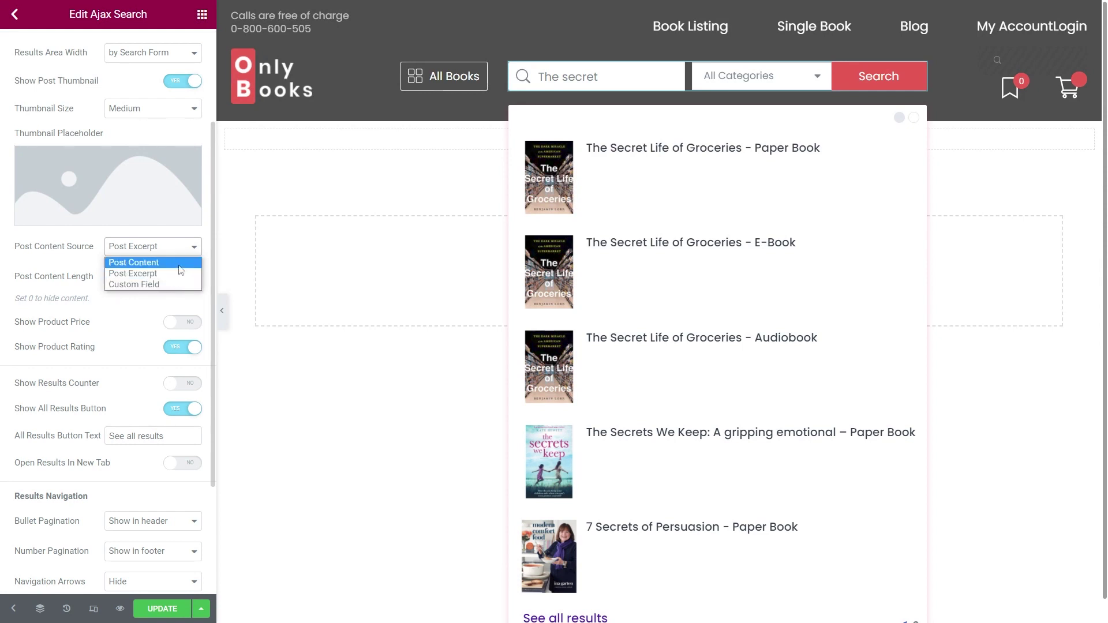
click(173, 263)
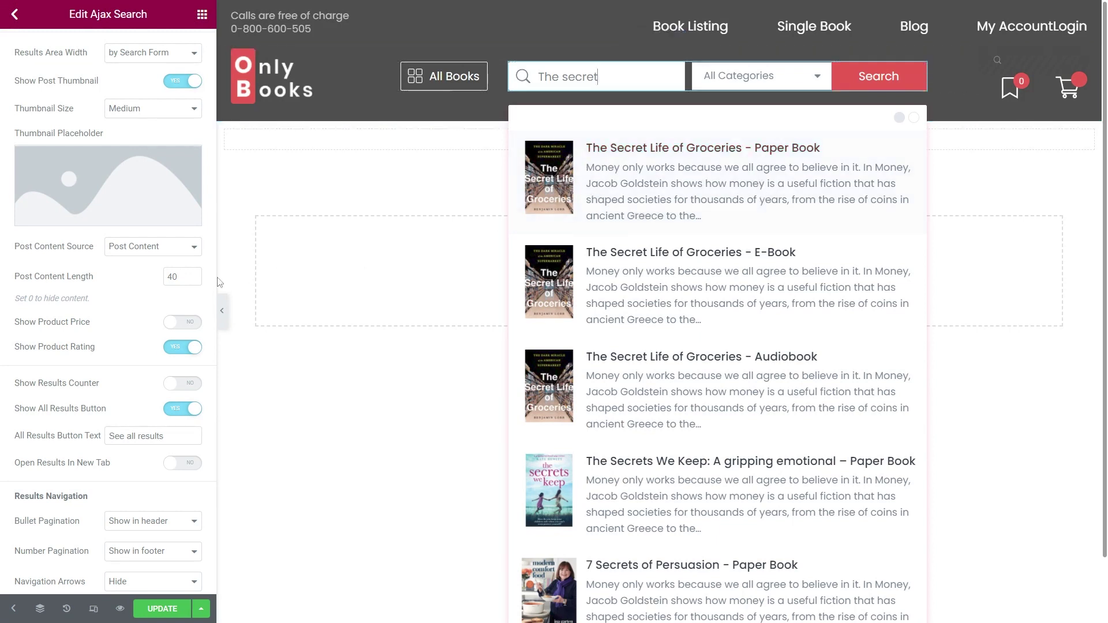
Set Post Content Length to 30 words, after trying 0 and 10.
double_click(172, 277)
text(0)
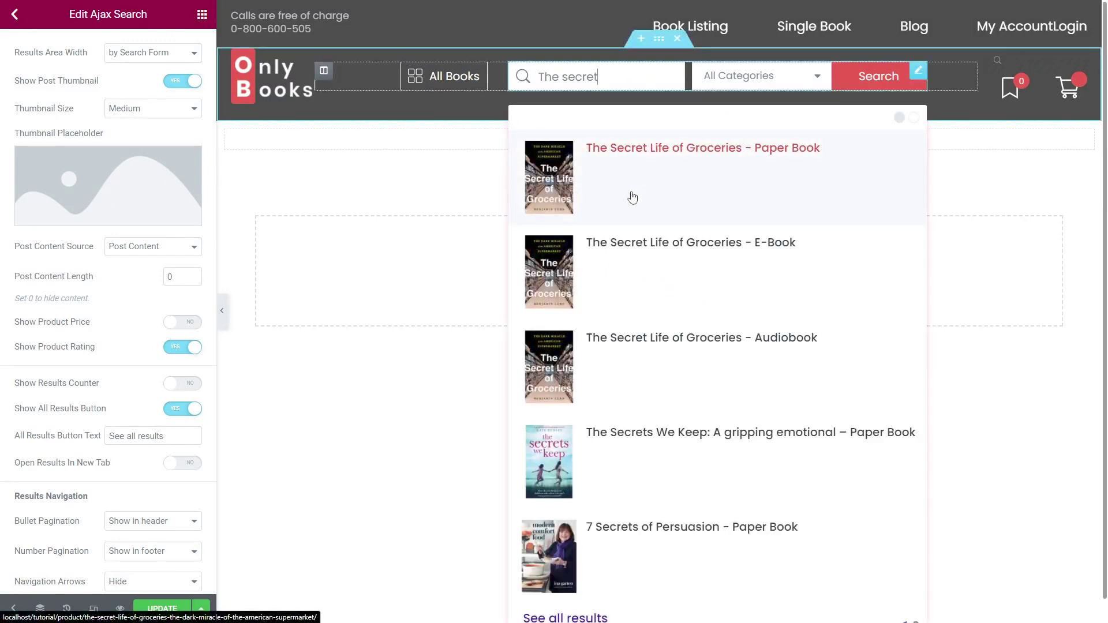
click(170, 279)
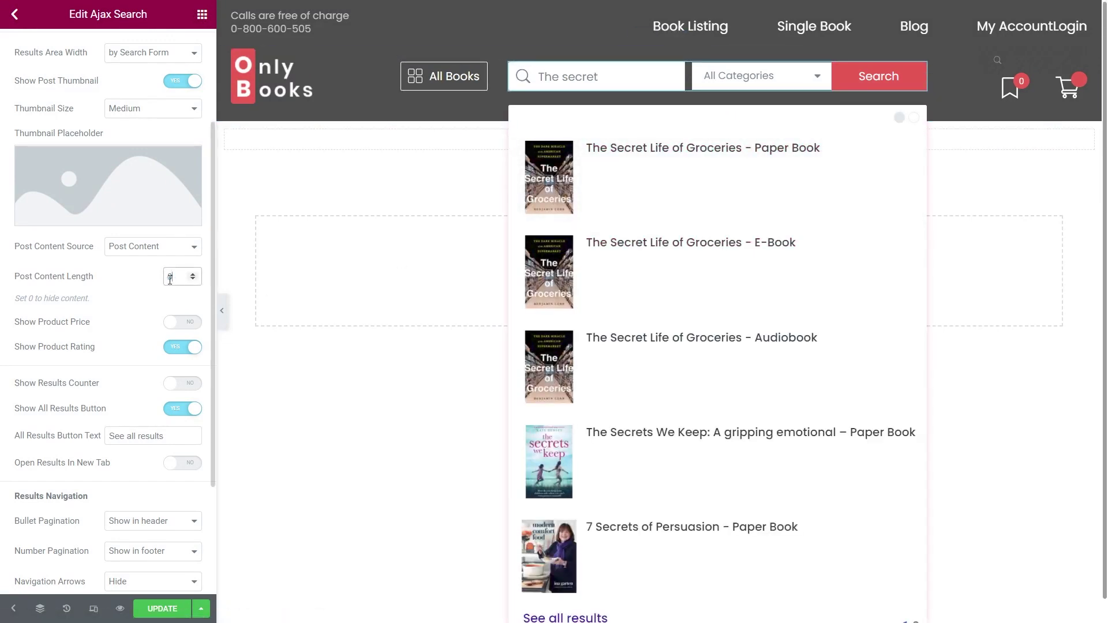
text(10)
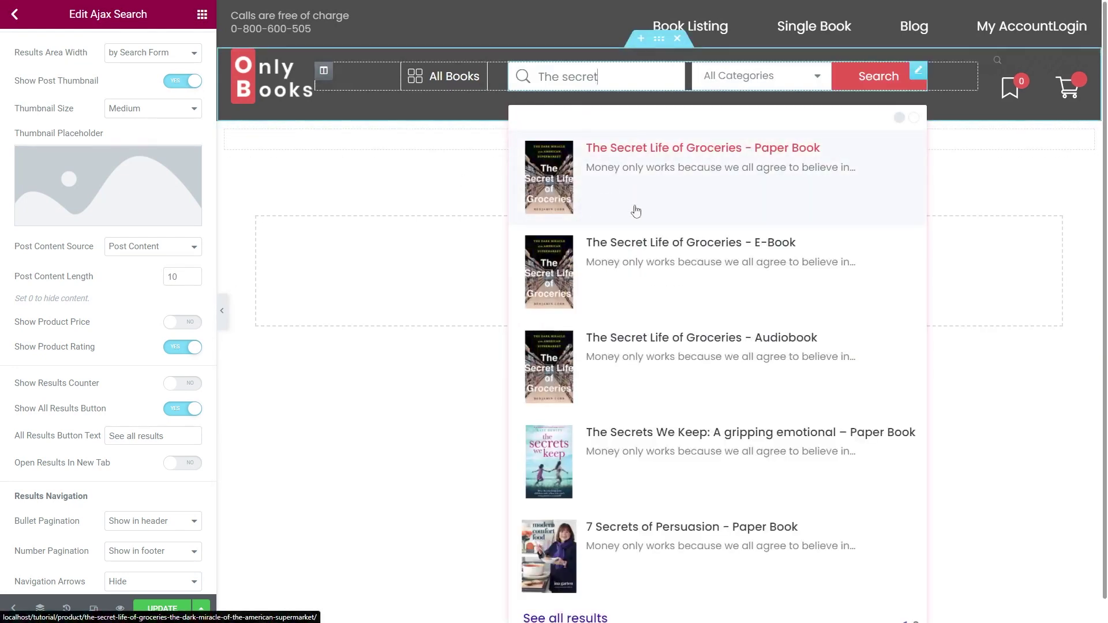
double_click(184, 282)
text(3)
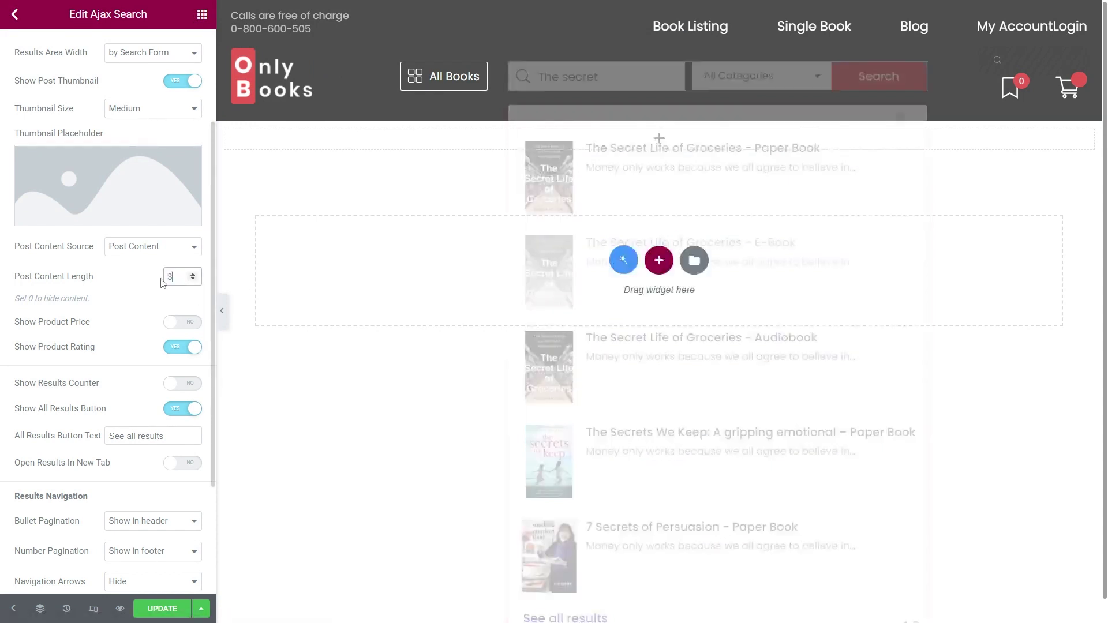
text(0)
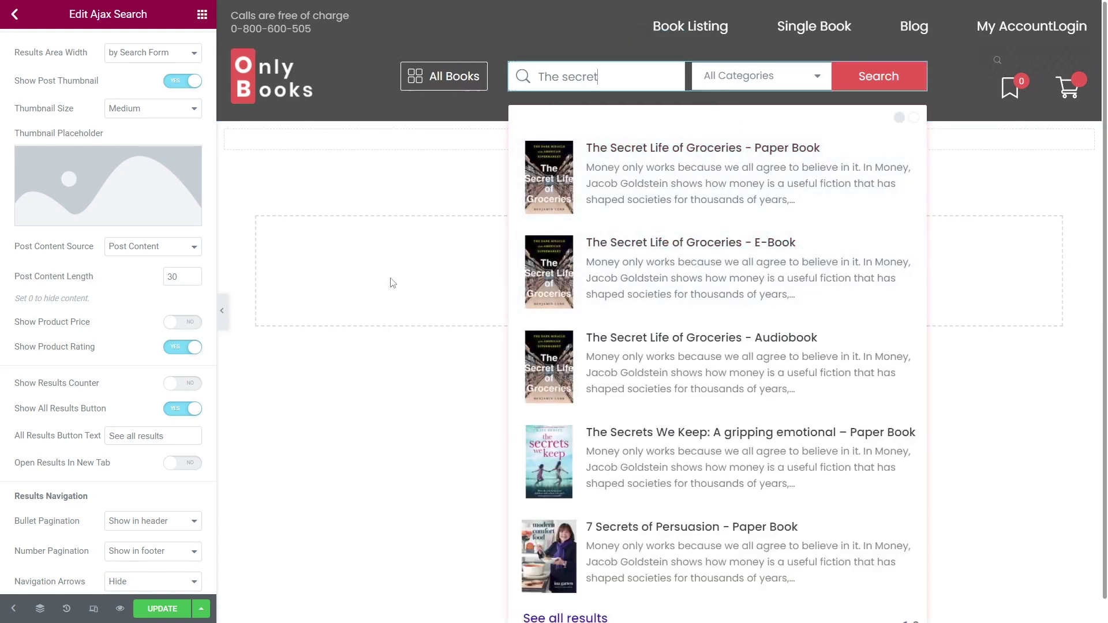
Show product prices and hide ratings in the results, previewing 'The secret'.
click(171, 326)
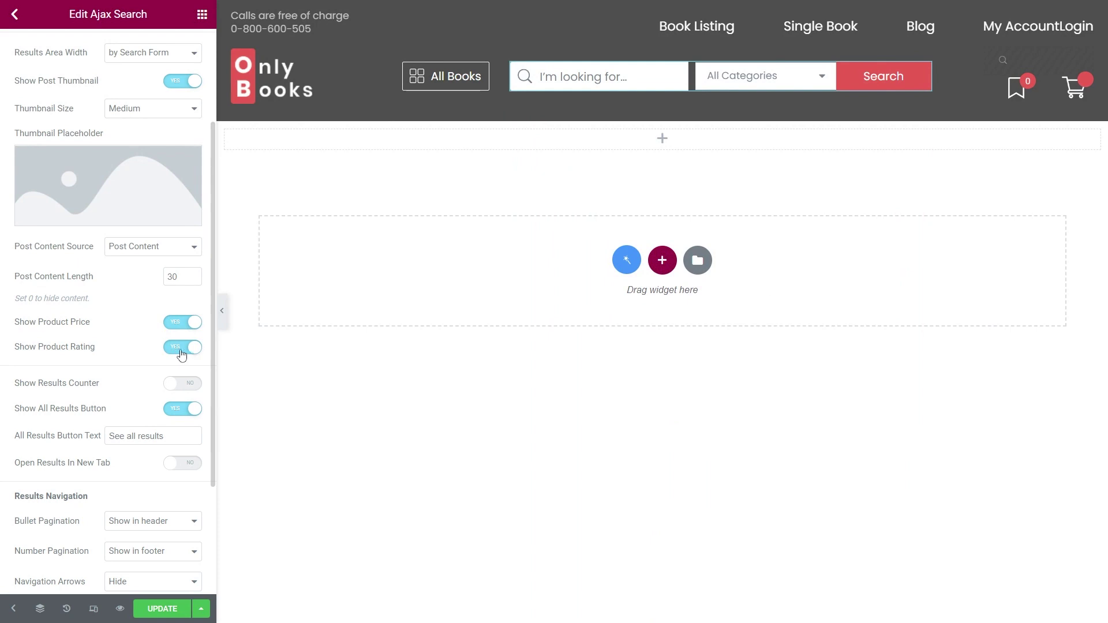
click(190, 350)
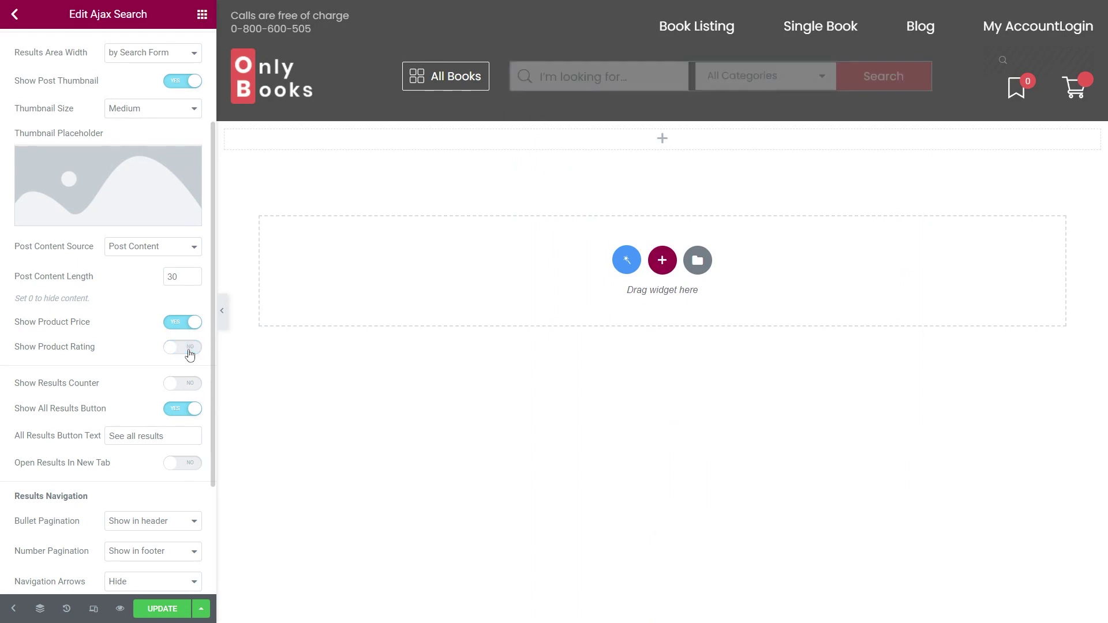
click(547, 81)
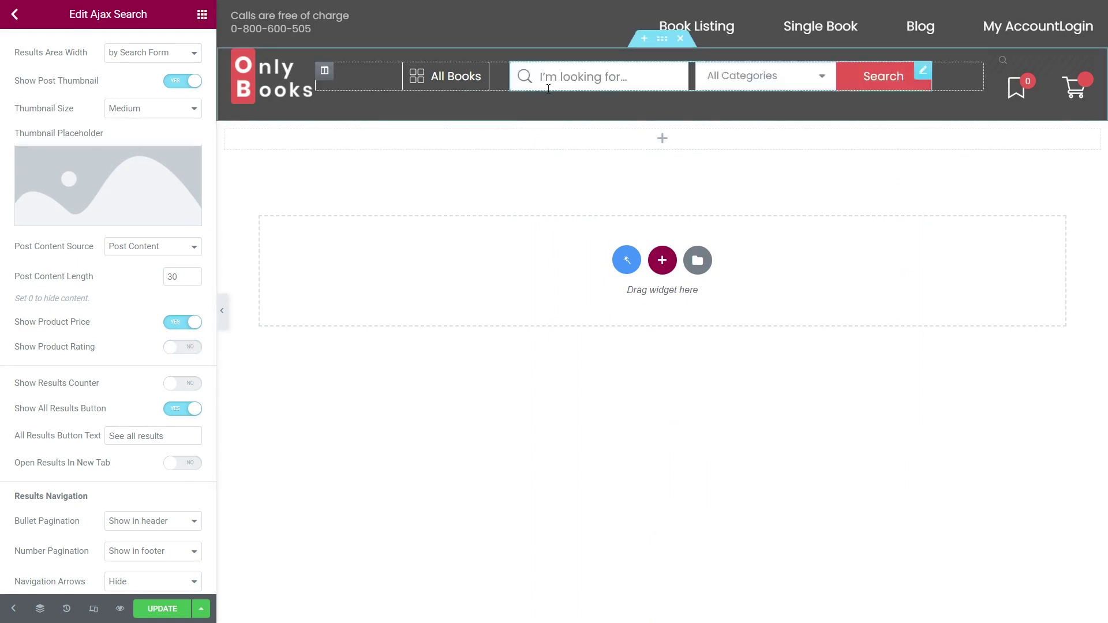
text(The secret)
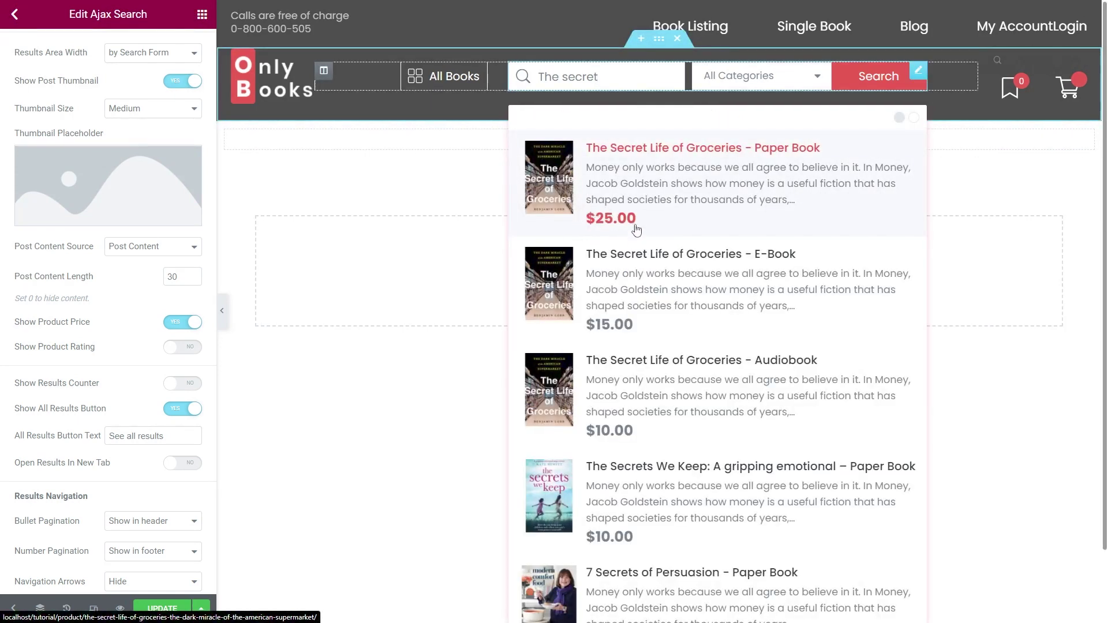
Enable the results counter and shorten the All Results Button text to 'See all'.
scroll(242, 379, down, 1)
scroll(178, 333, down, 1)
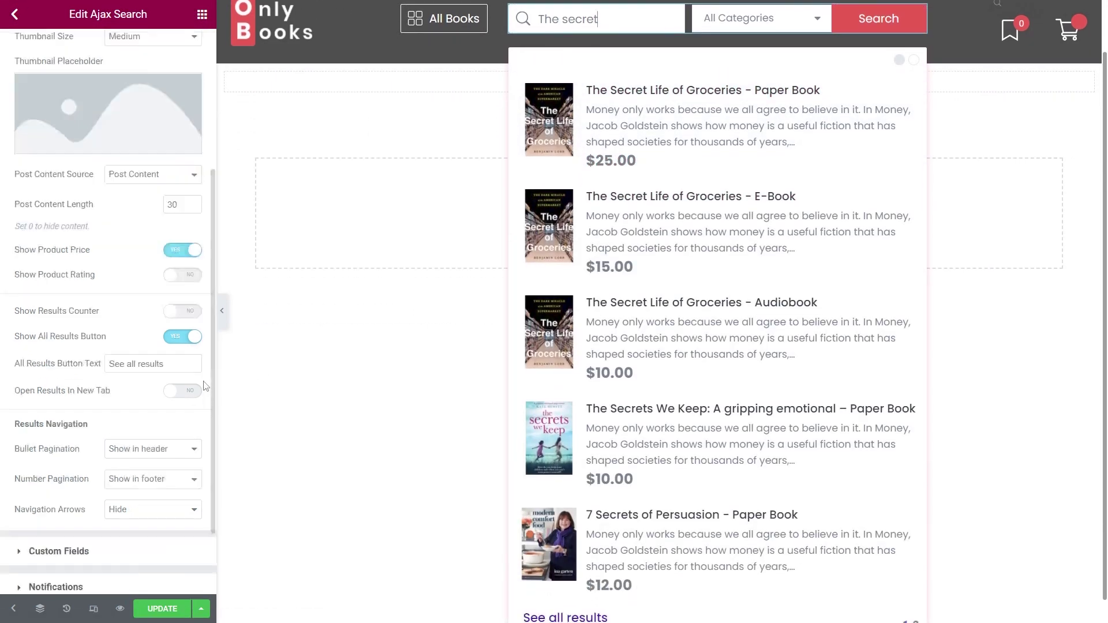
click(171, 312)
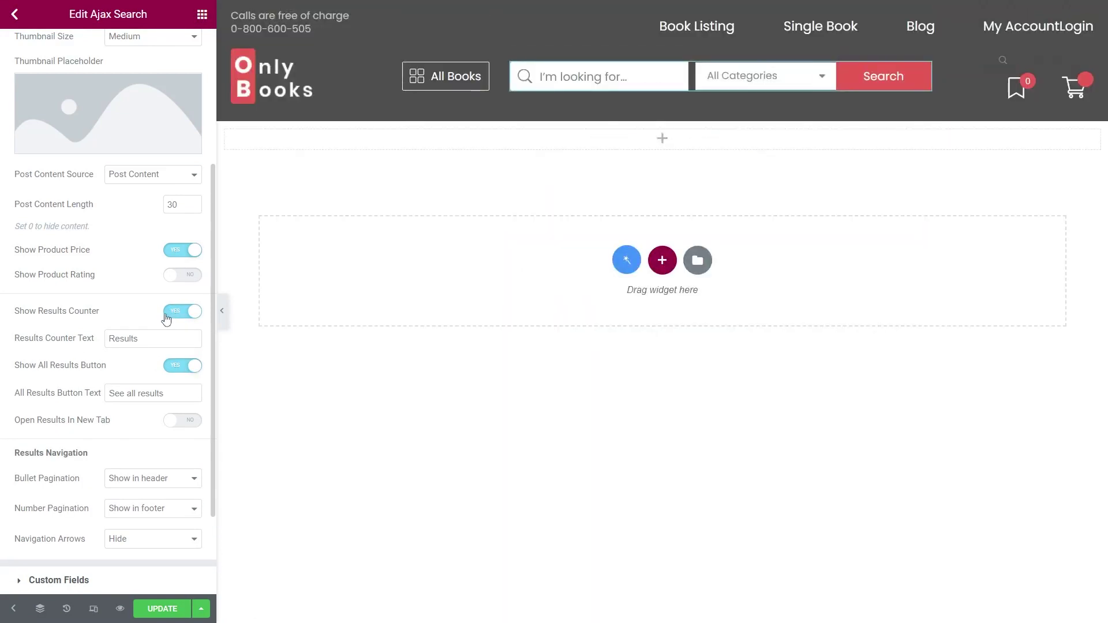
click(146, 341)
click(173, 367)
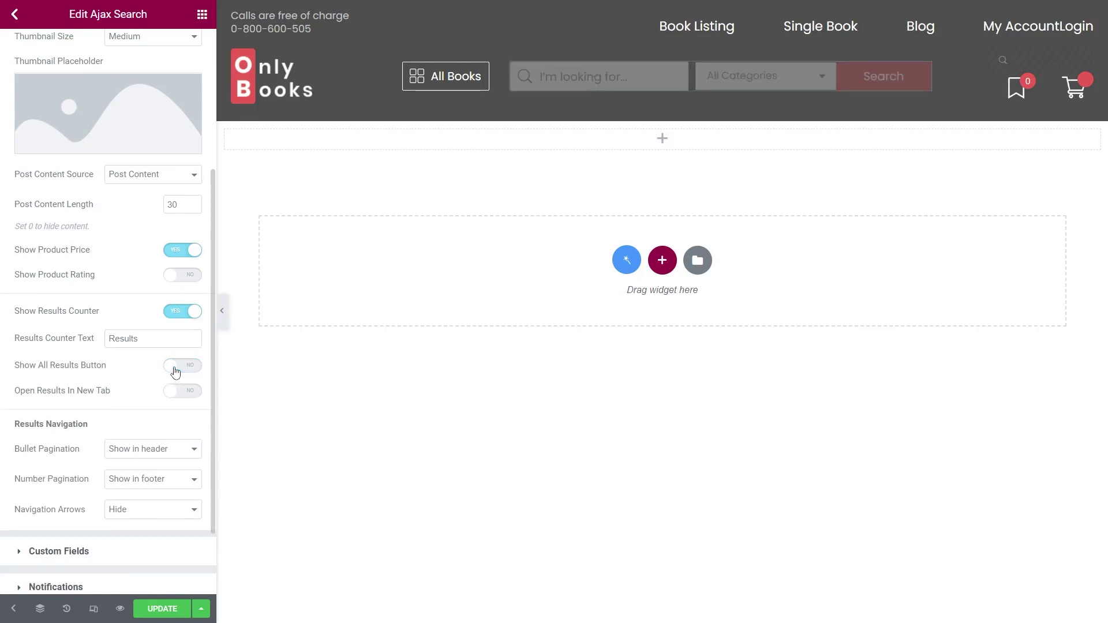
click(176, 372)
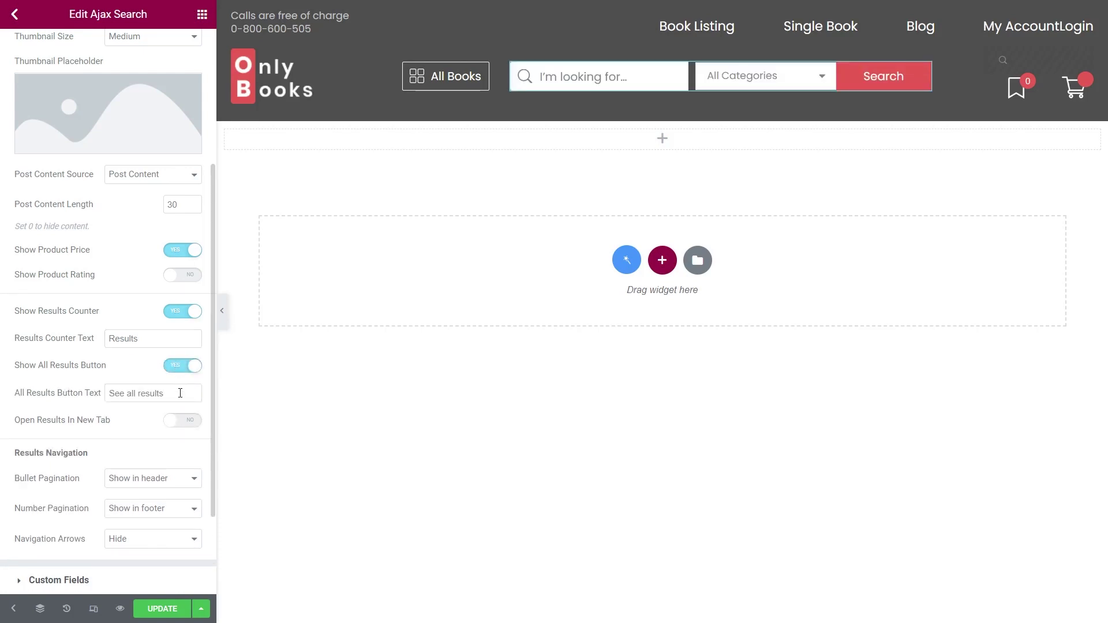
click(180, 393)
key(BackSpace)
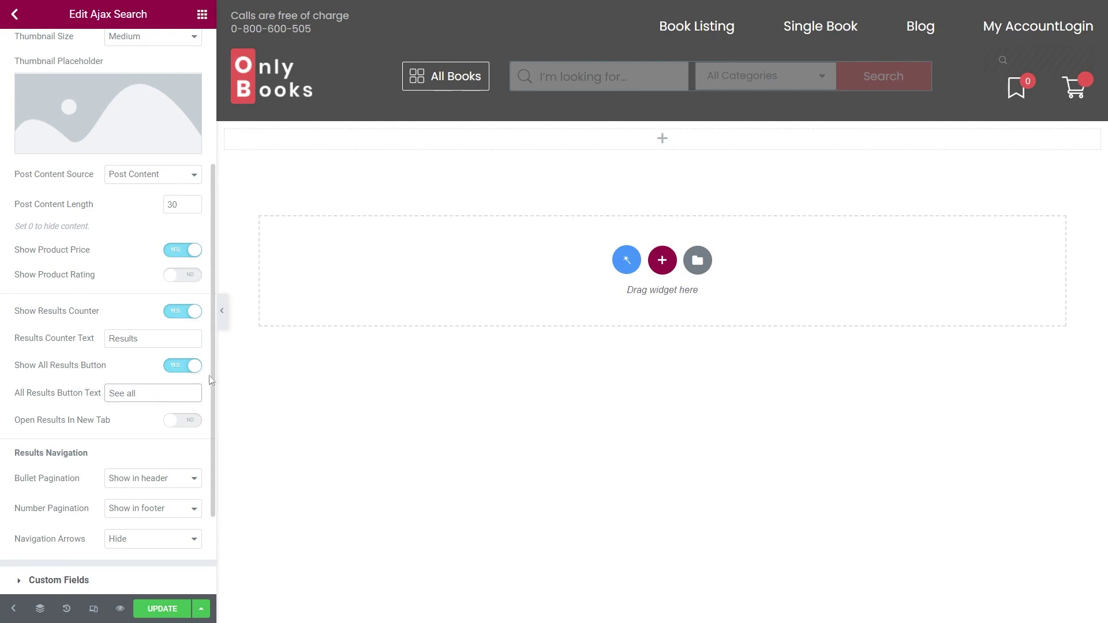
Preview a 'The secret' search and switch Open Results In New Tab to Yes.
click(580, 77)
text(The secret)
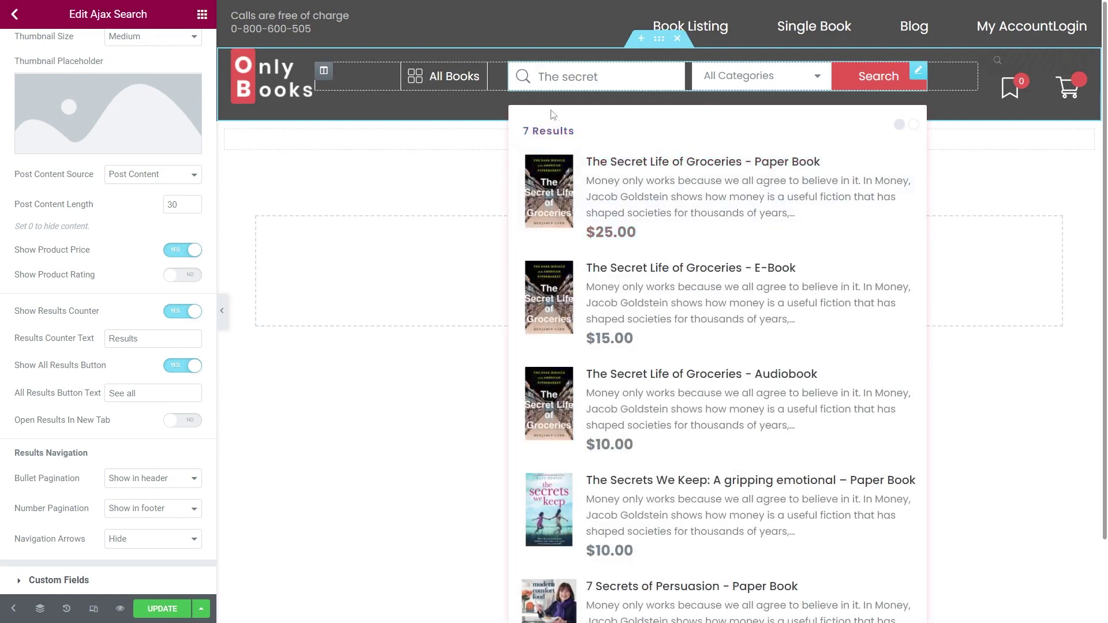
scroll(557, 191, down, 2)
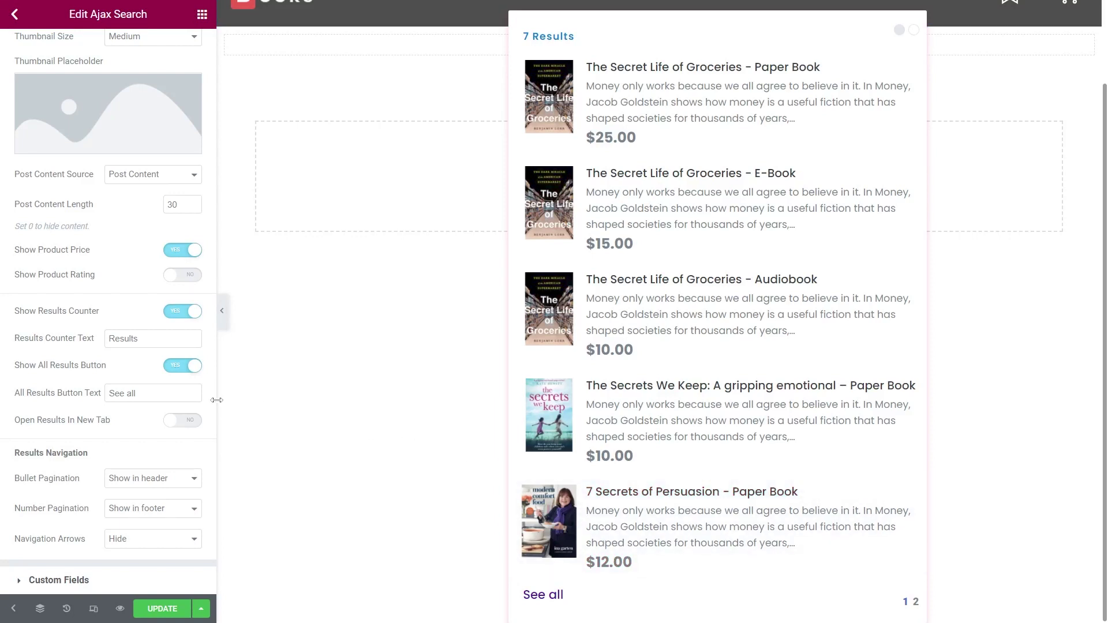
click(172, 423)
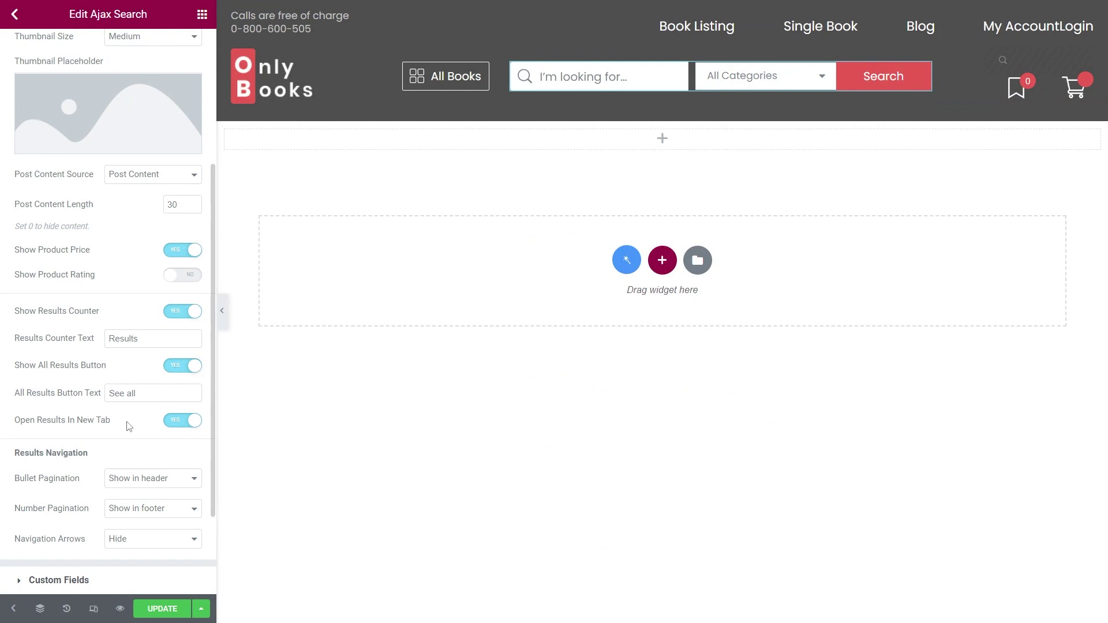
Hide bullet and number pagination and show navigation arrows in the results header.
scroll(127, 426, down, 3)
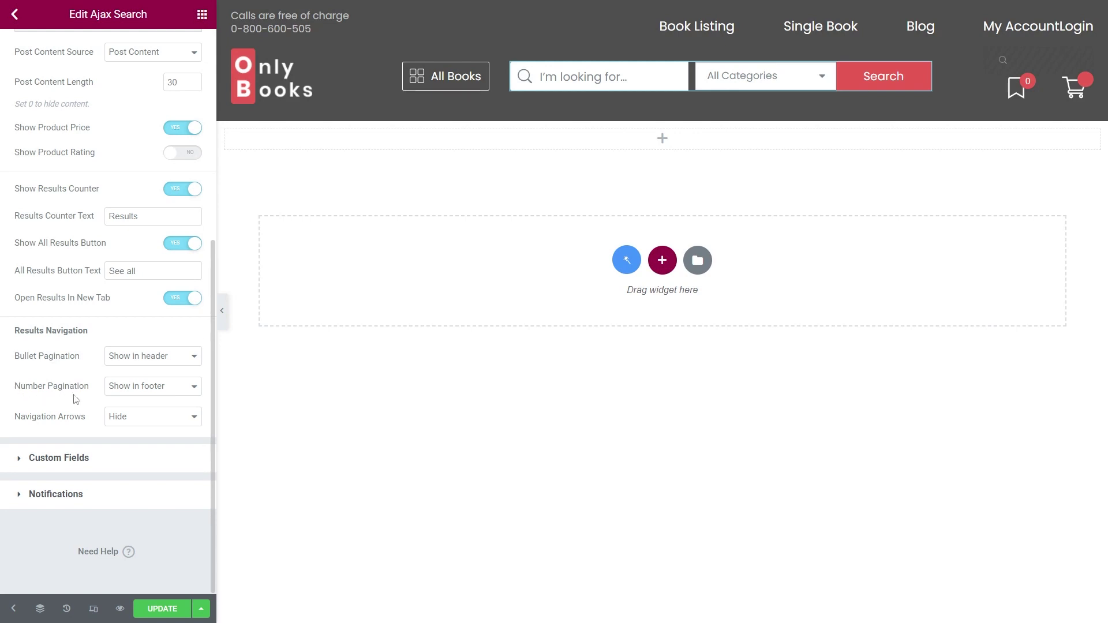
click(196, 361)
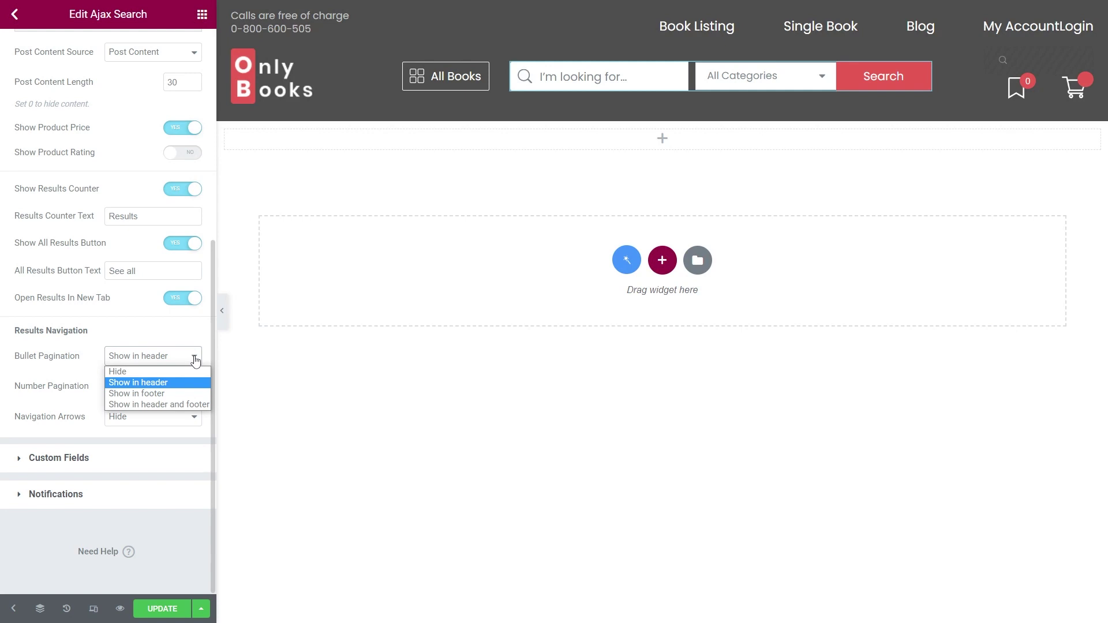
click(193, 371)
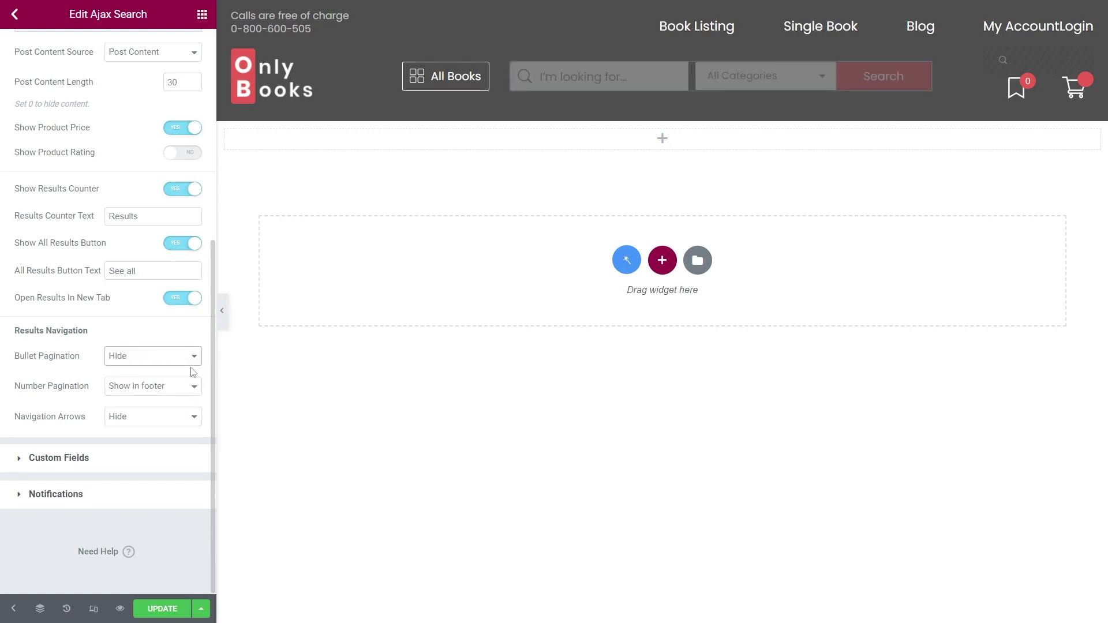
click(193, 388)
click(188, 403)
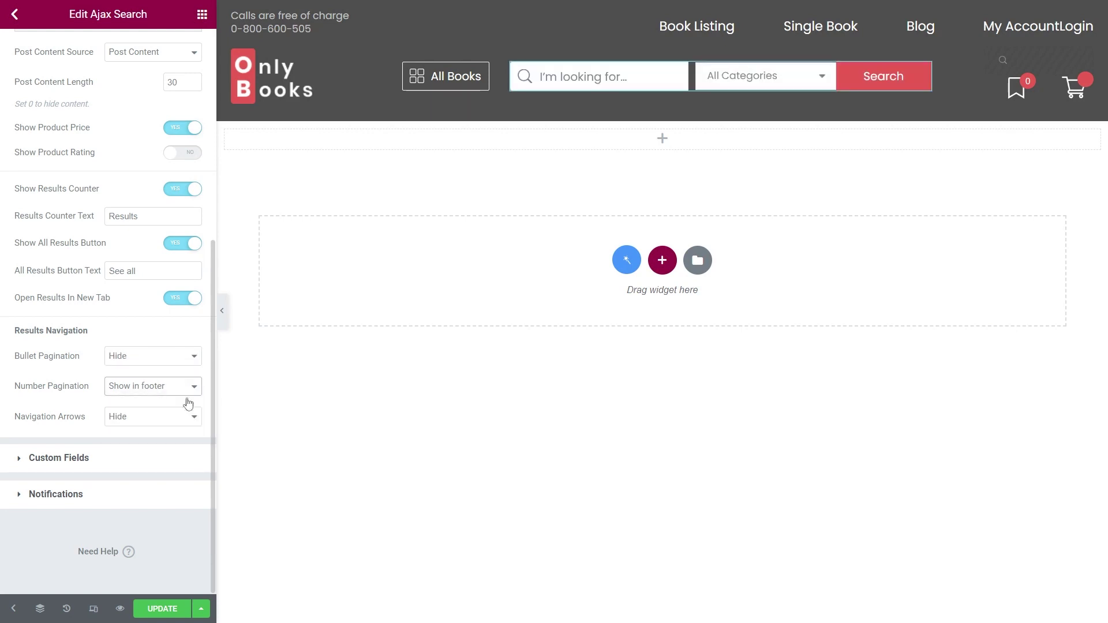
click(185, 422)
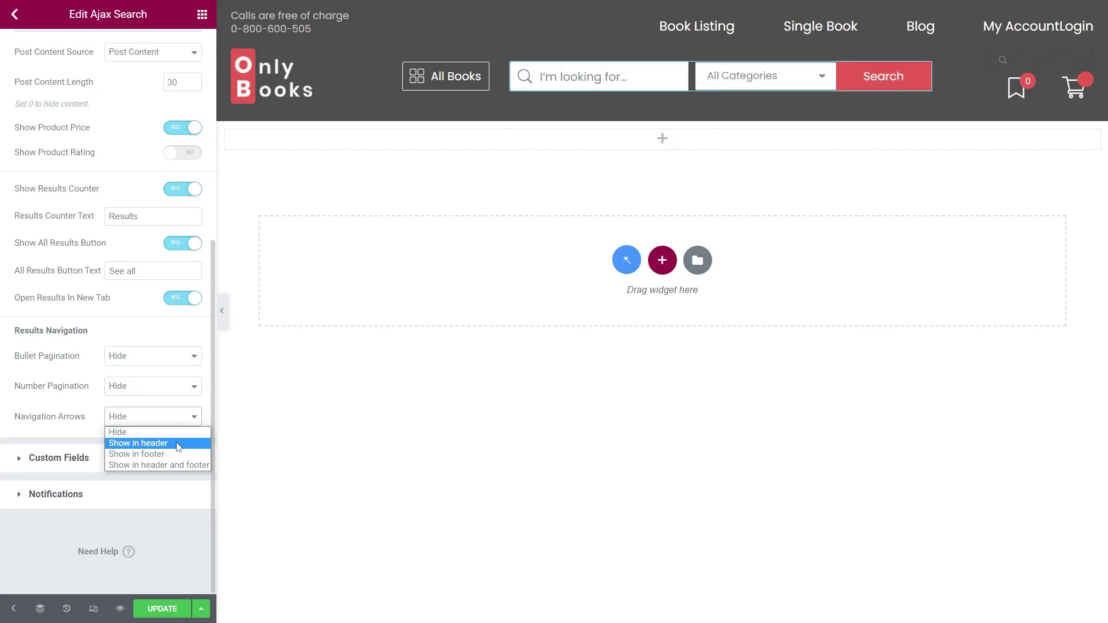
click(176, 443)
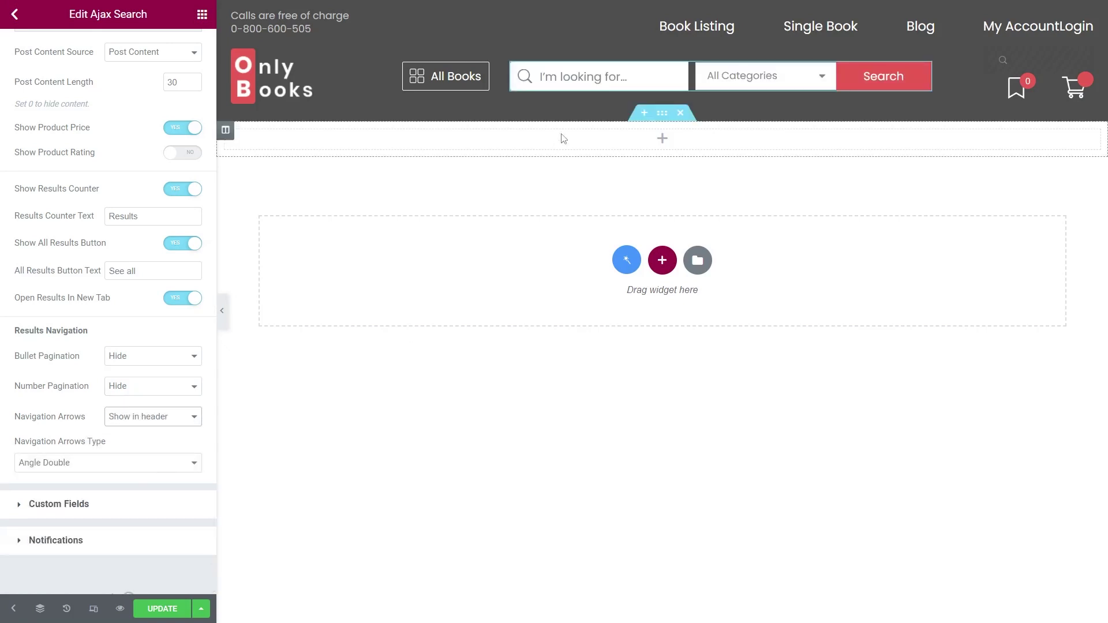
Change the navigation arrows type to Angle and save the page with Update.
click(583, 76)
text(The secret)
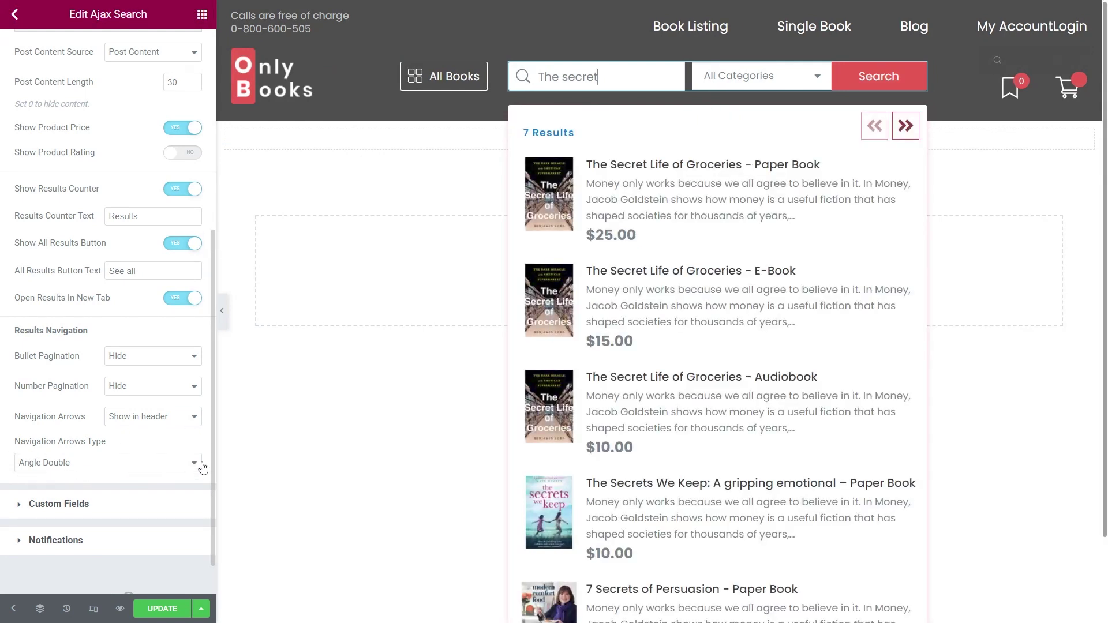
click(194, 466)
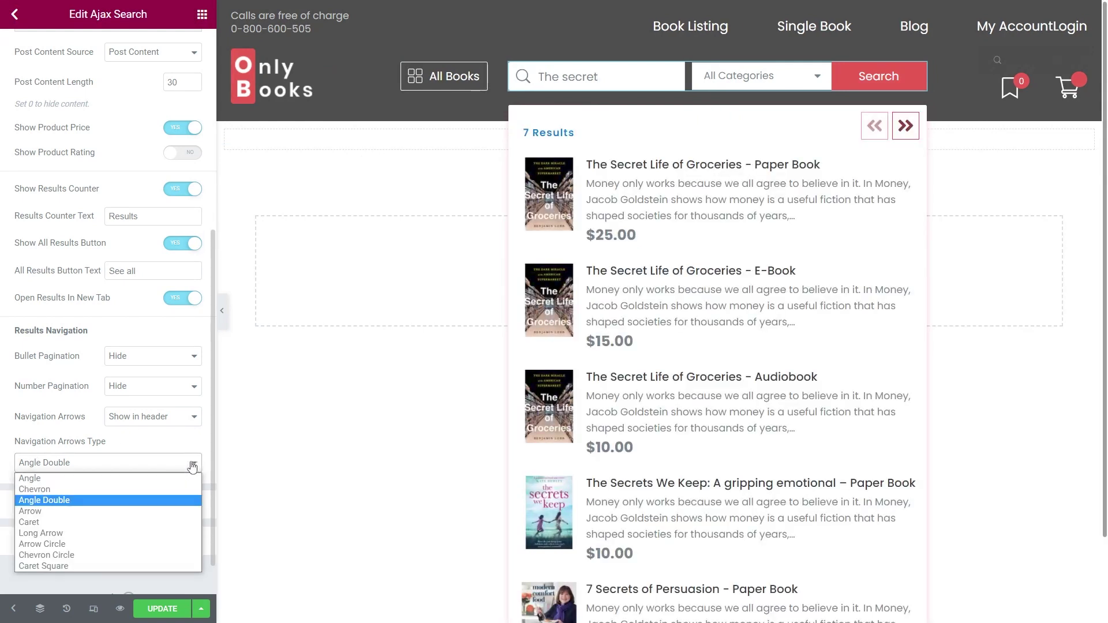
click(142, 478)
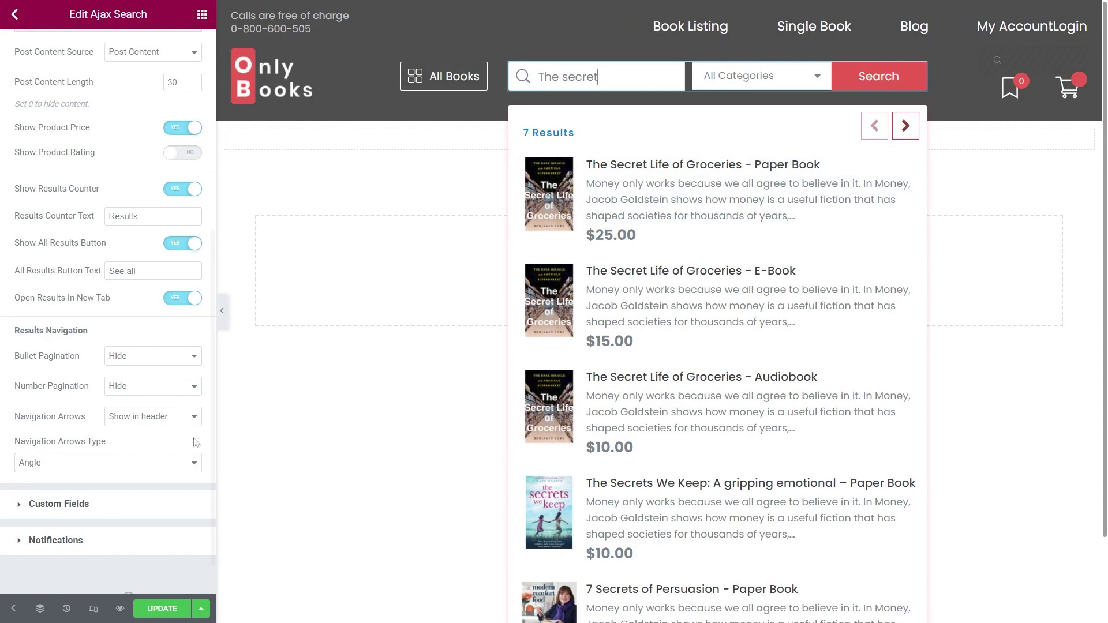
click(159, 609)
In the Style tab's Results Area, reduce the results gap to 10.
scroll(118, 298, up, 5)
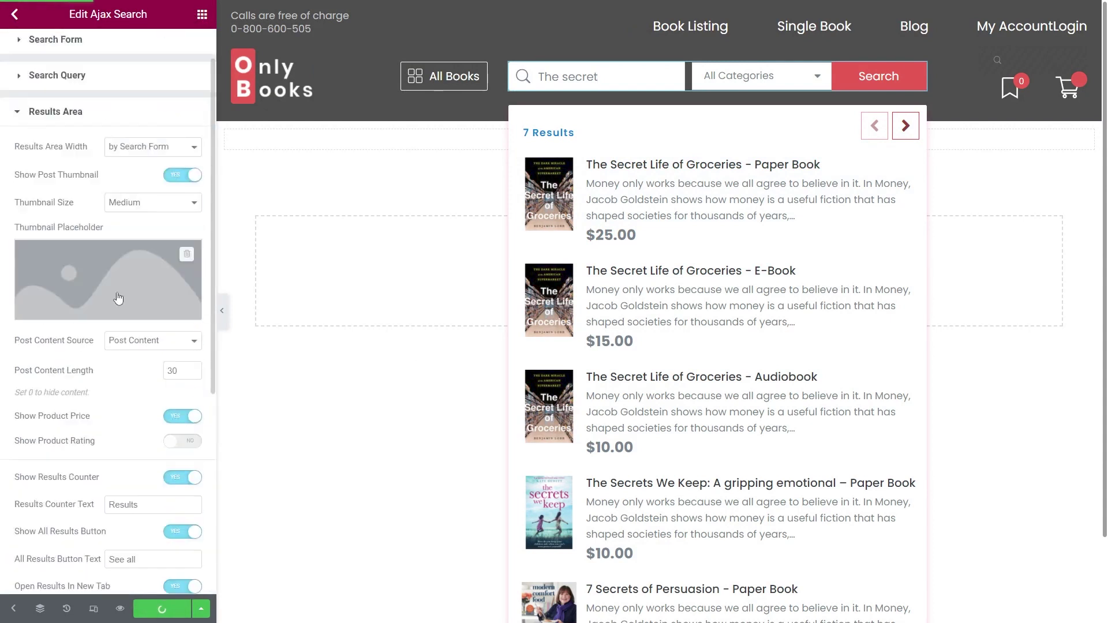
scroll(118, 298, up, 2)
click(70, 163)
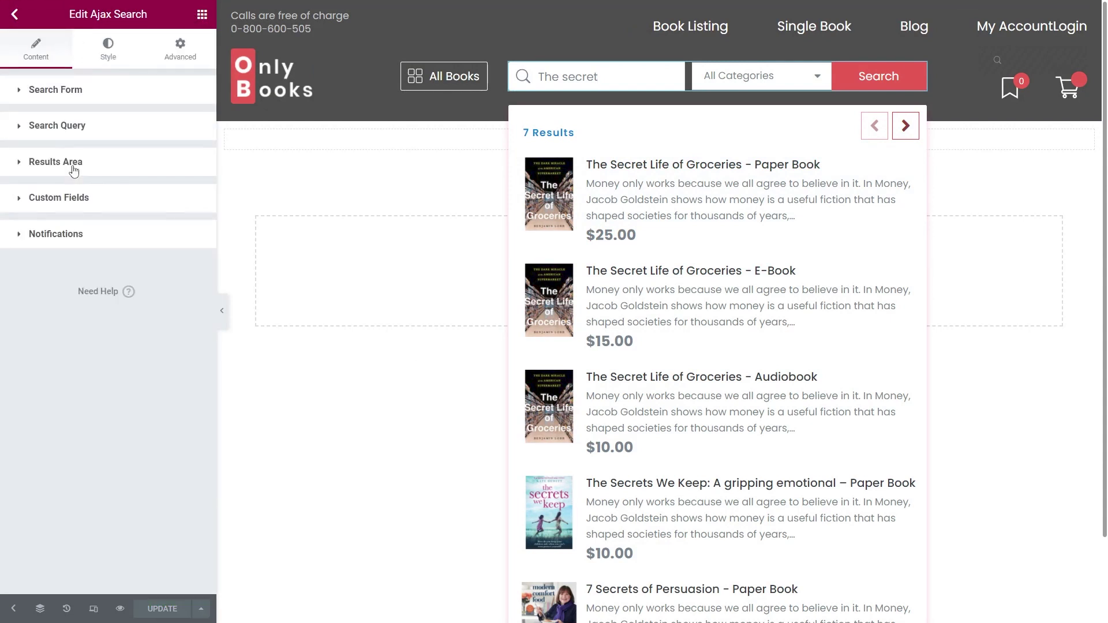
click(107, 54)
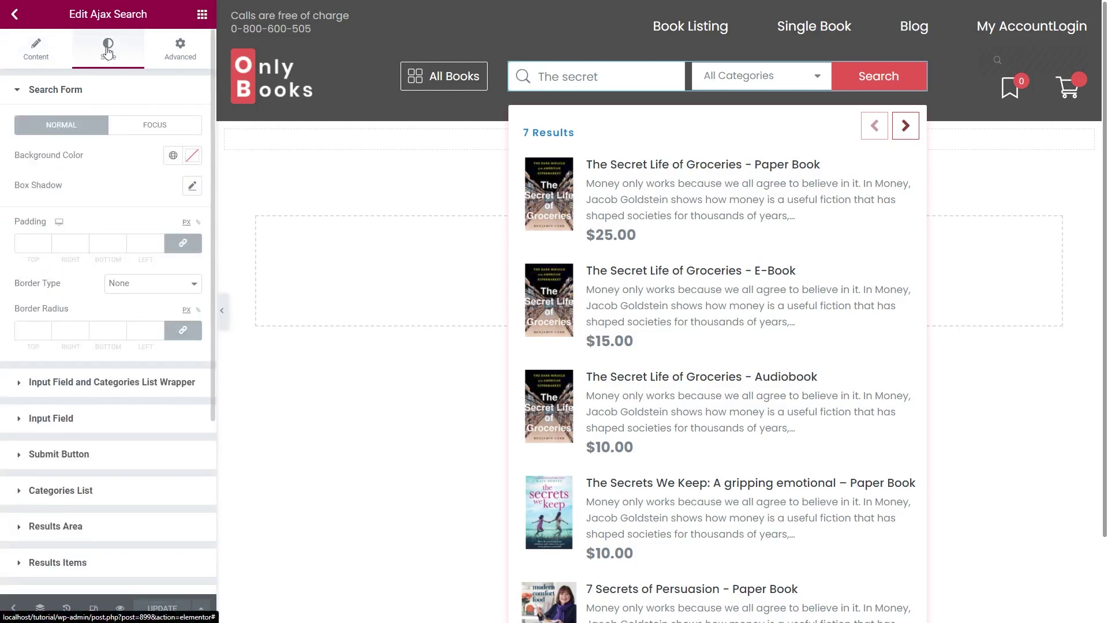
click(74, 89)
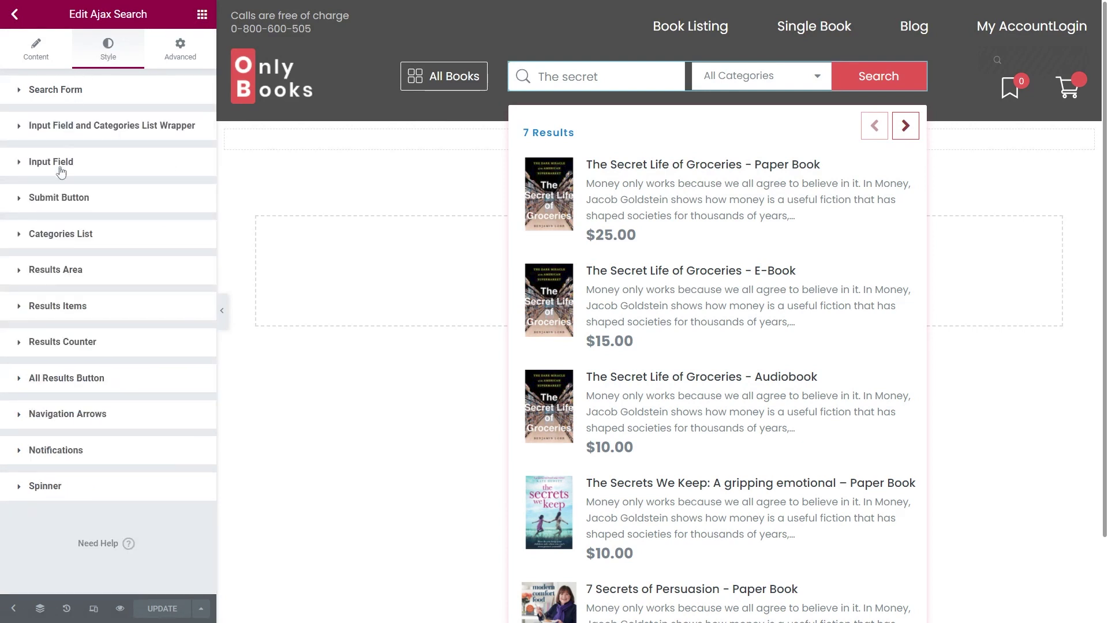
click(36, 280)
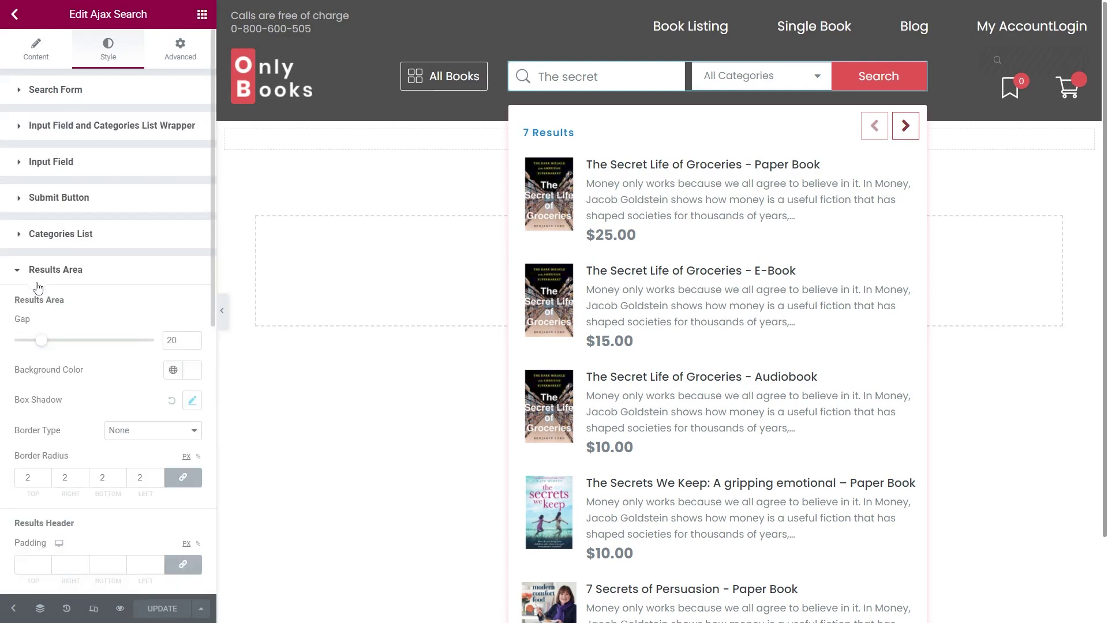
click(172, 339)
key(BackSpace)
text(1)
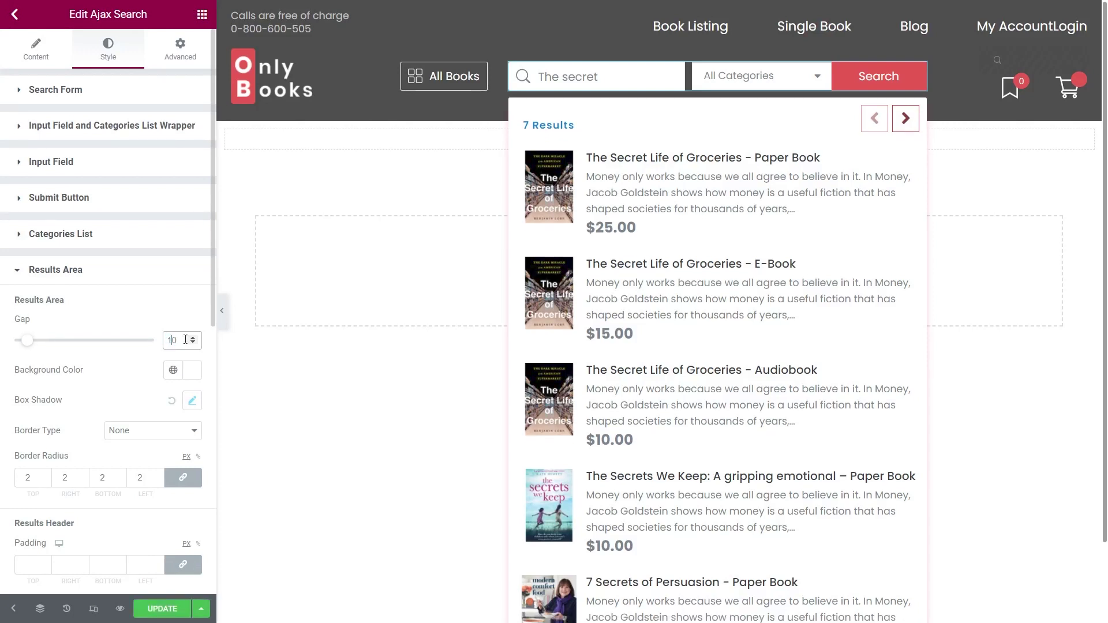
Try a pink results background colour, then clear it.
scroll(193, 343, down, 1)
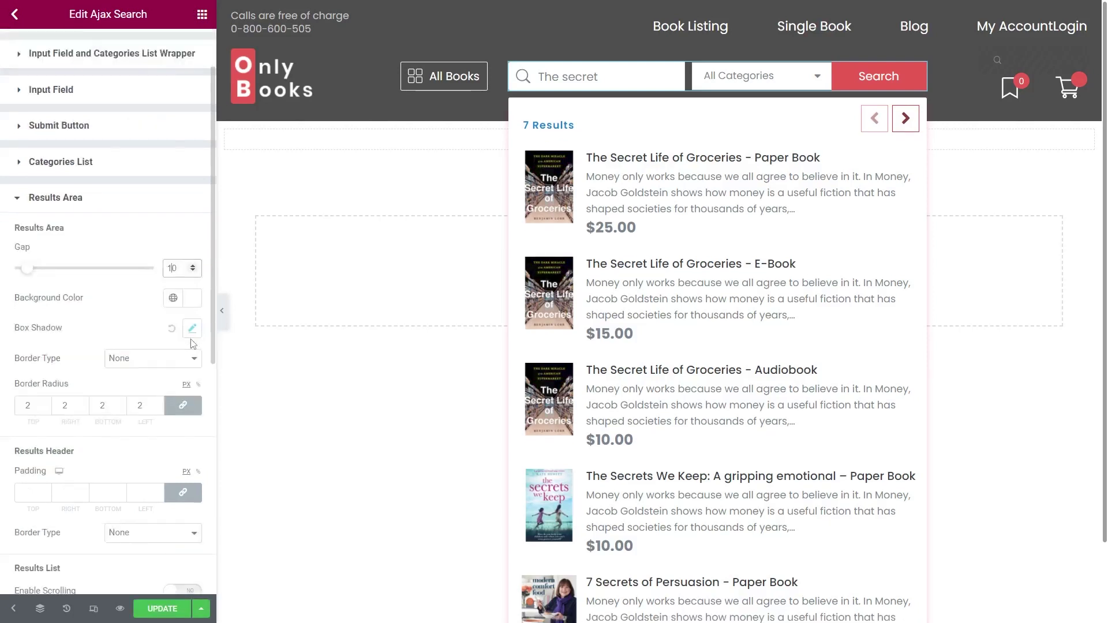
click(192, 304)
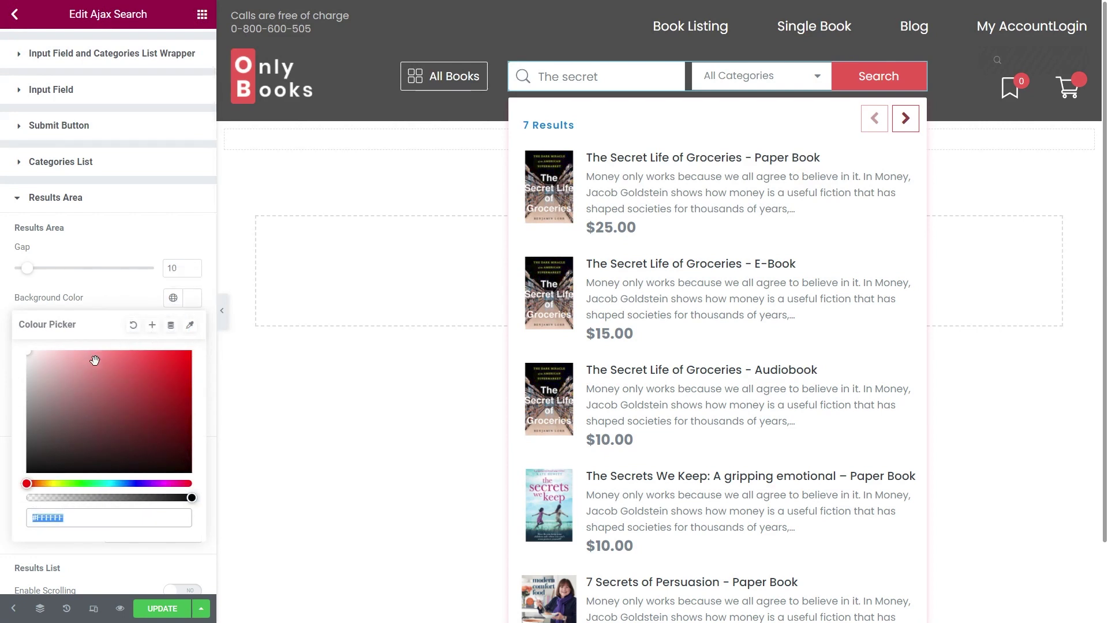
mouse_move(94, 360)
mouse_down()
mouse_move(138, 386)
mouse_move(80, 356)
mouse_up()
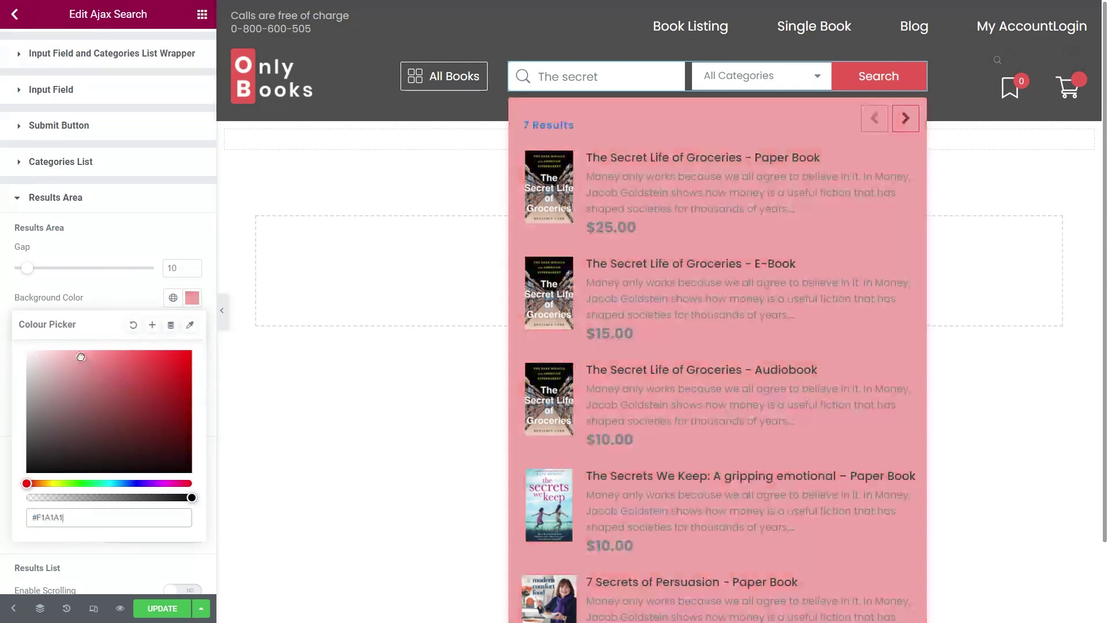
click(132, 326)
click(134, 297)
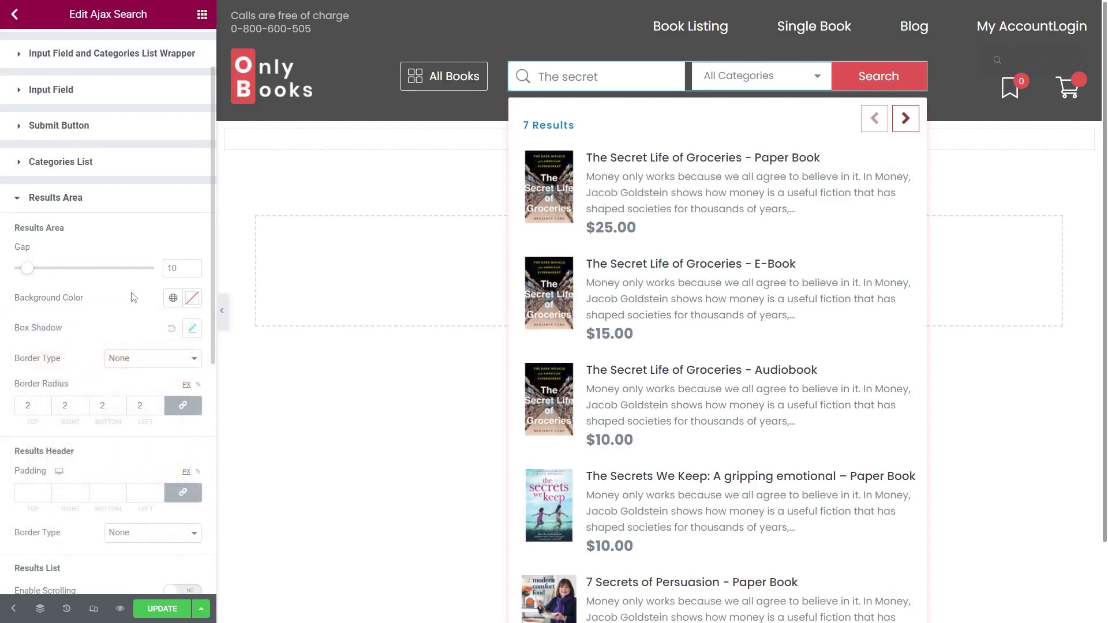
Try a faint dark box-shadow colour on the results, then clear it.
scroll(132, 297, down, 1)
click(193, 260)
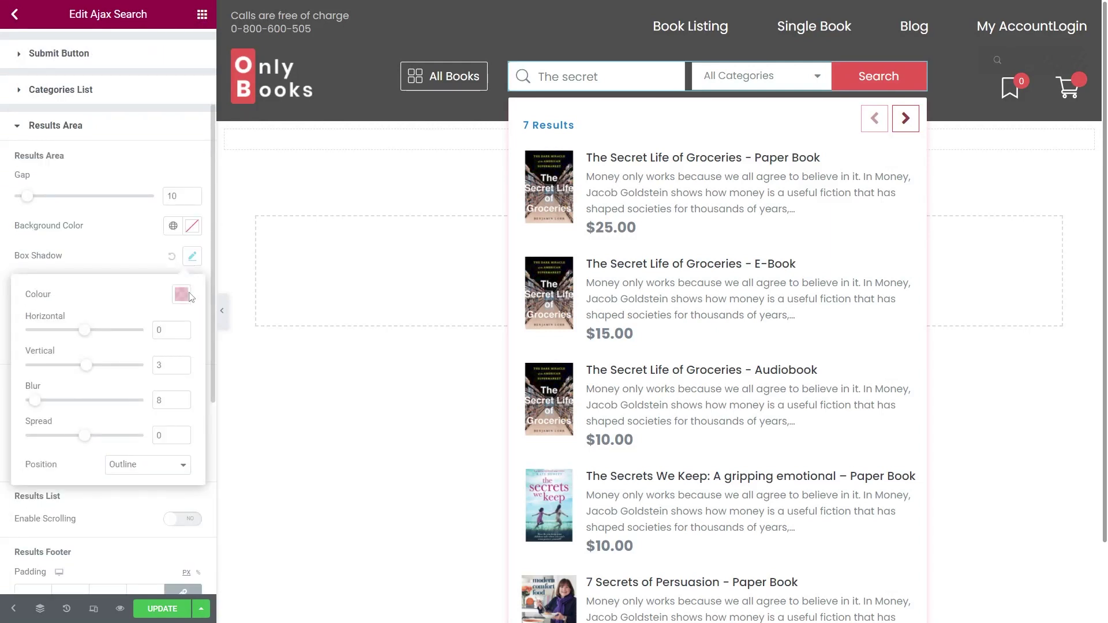
click(181, 294)
drag(223, 448, 165, 362)
click(269, 321)
click(181, 291)
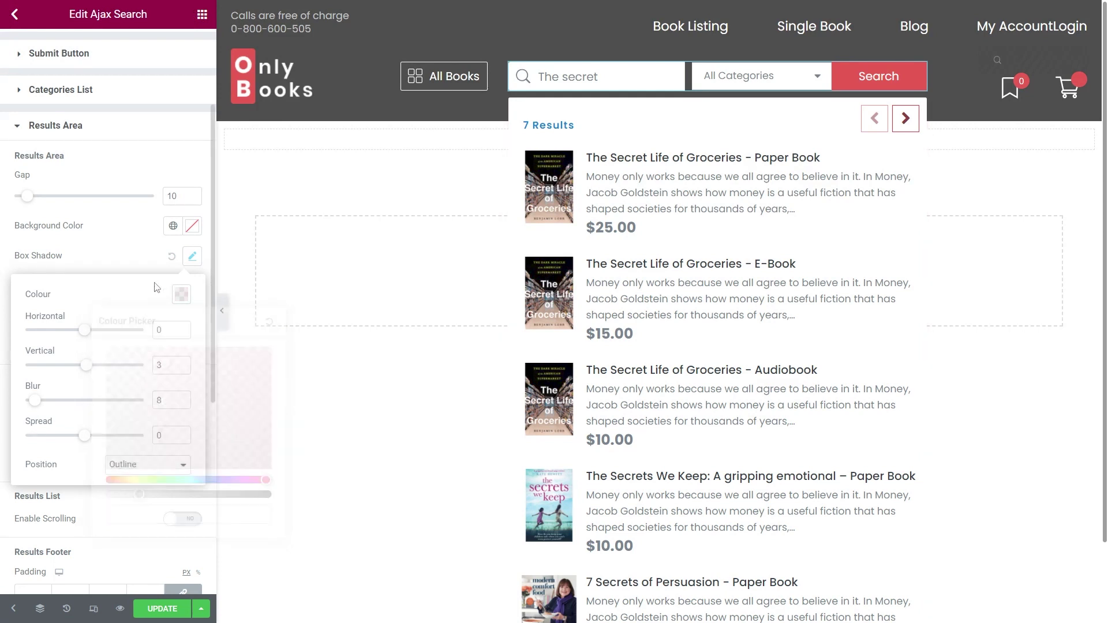
click(155, 266)
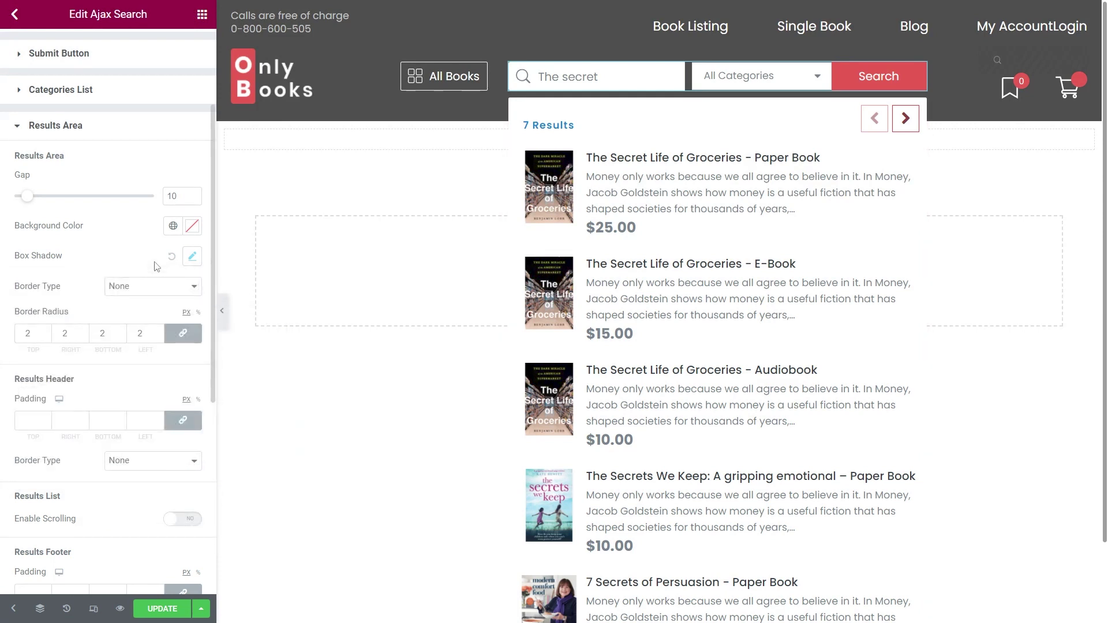
Try dotted and double results borders, then remove the border.
click(134, 286)
click(124, 333)
click(144, 292)
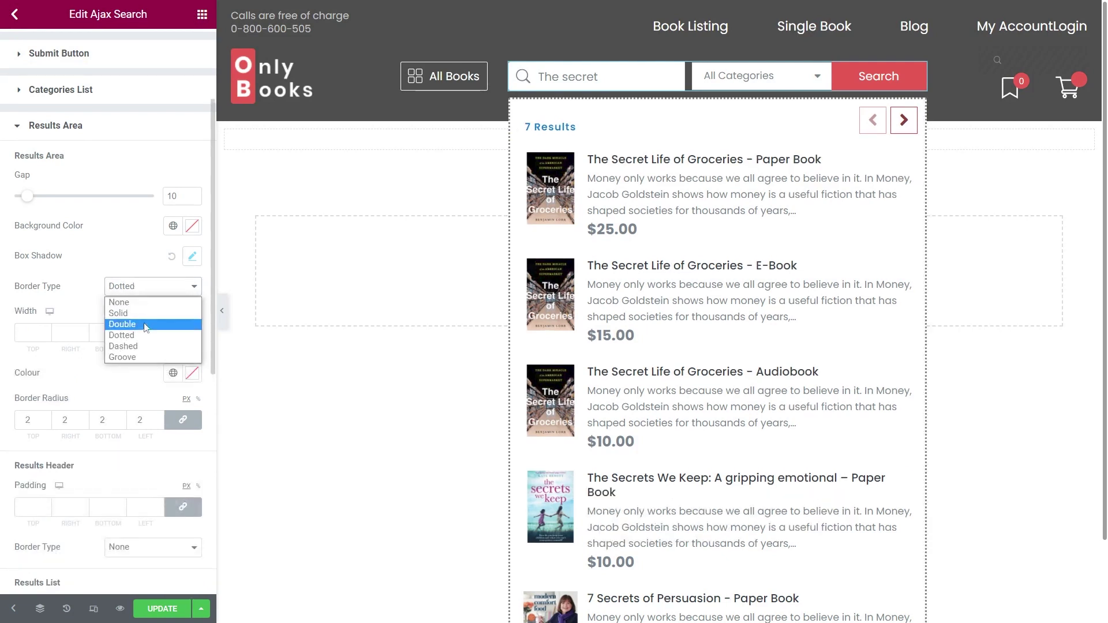
click(147, 323)
click(149, 289)
click(148, 302)
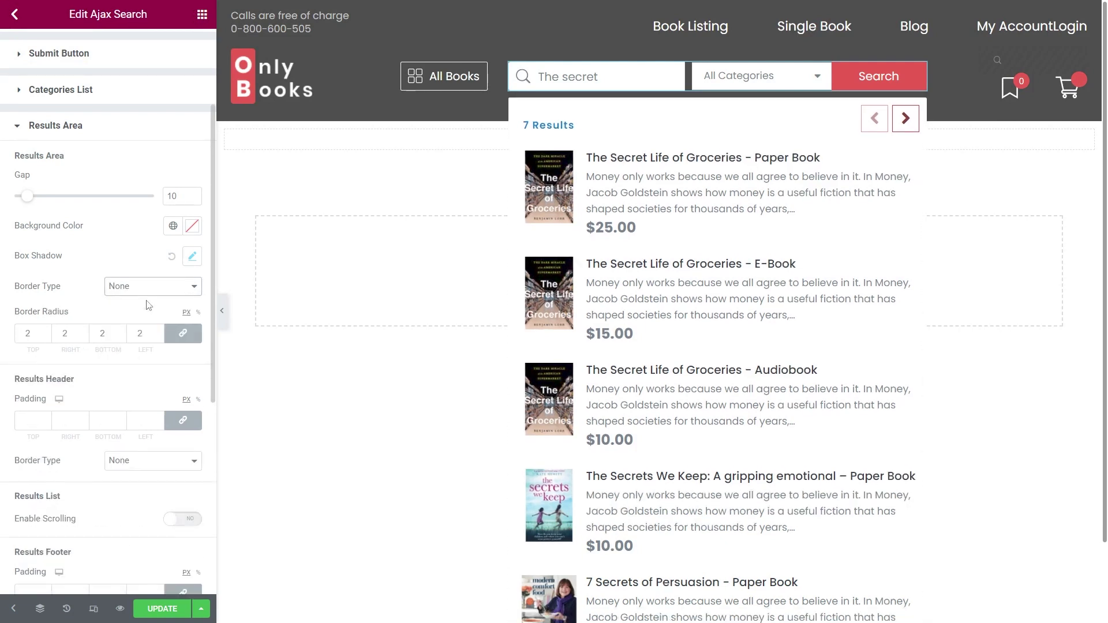
Enable scrolling for the results list and test it with a 'The secret' search.
scroll(150, 300, down, 3)
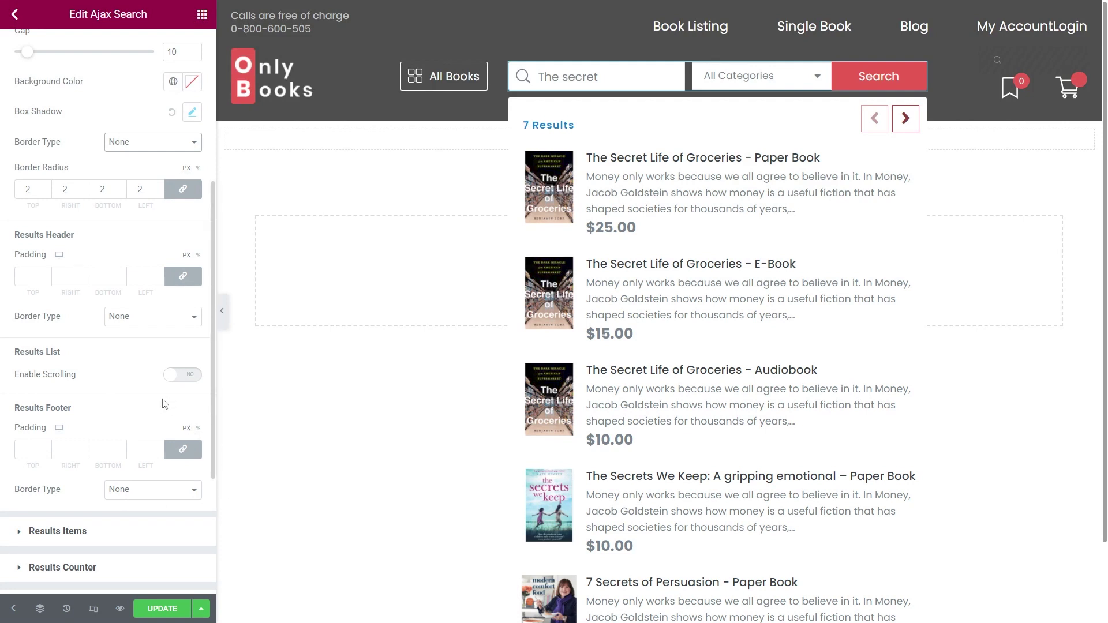
click(173, 376)
scroll(167, 378, down, 3)
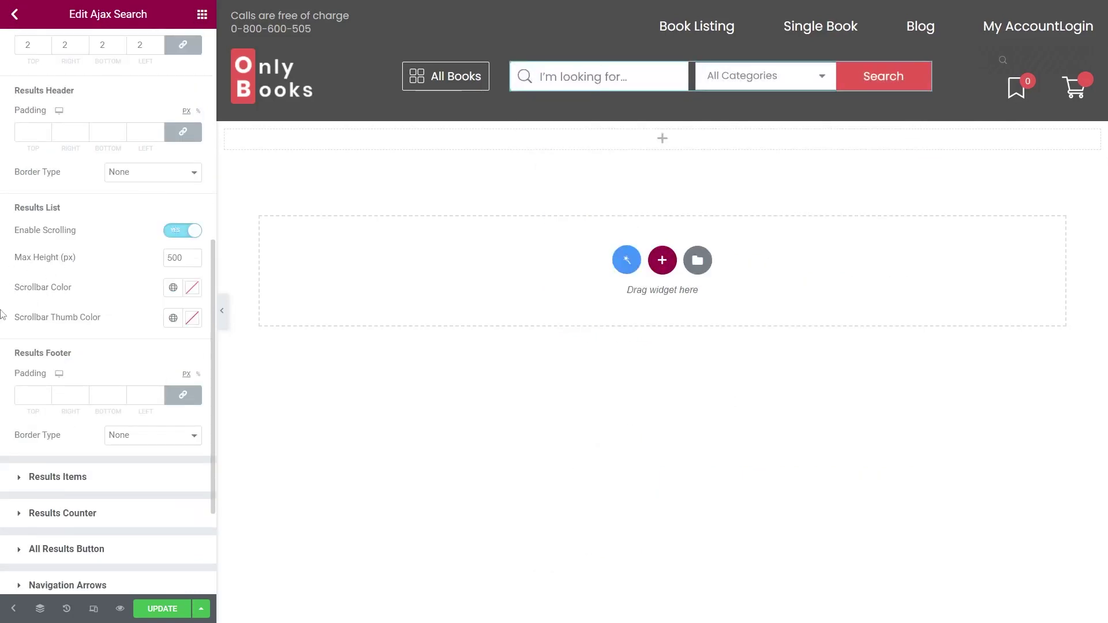
click(549, 83)
text(The secret)
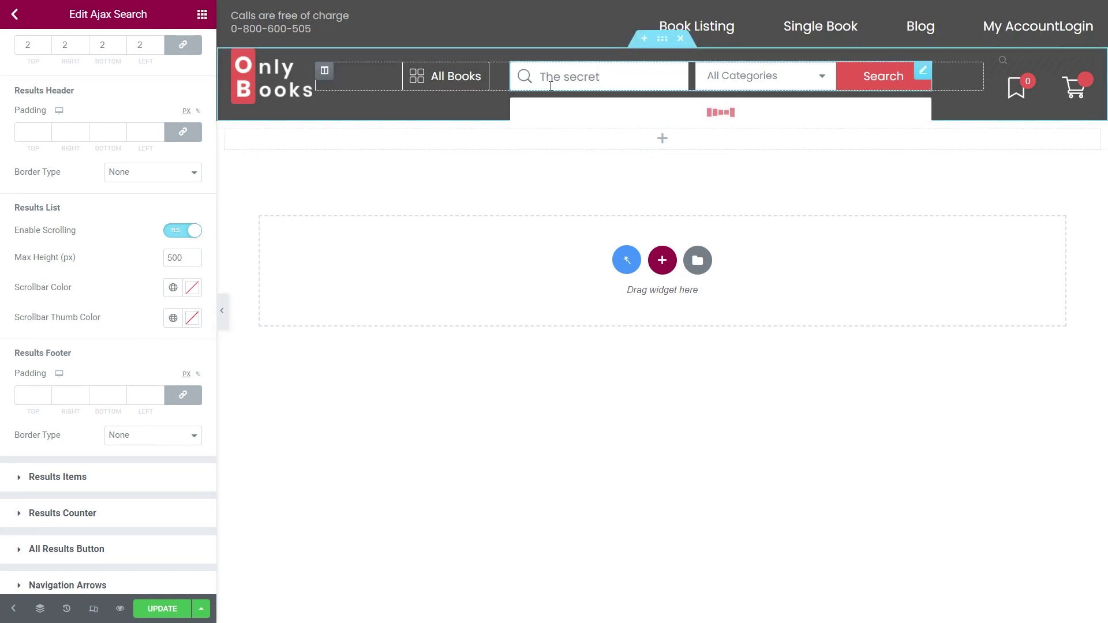
scroll(833, 188, down, 2)
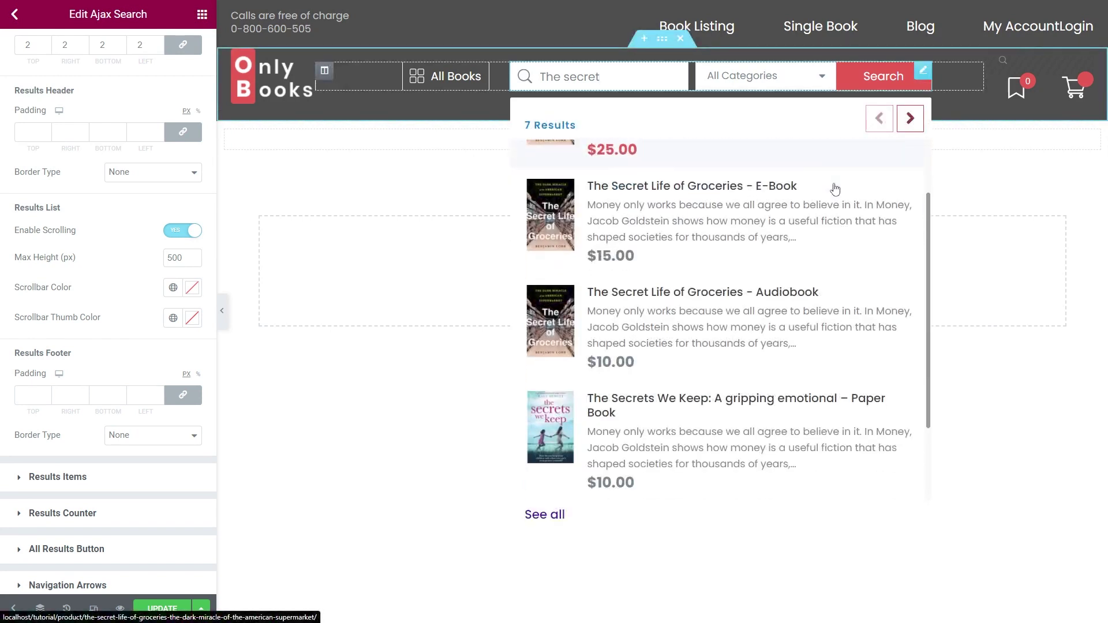
scroll(833, 185, up, 2)
Set the scrollbar colour to #FFF6F6 and the scrollbar thumb colour to #DAA3A3.
click(192, 287)
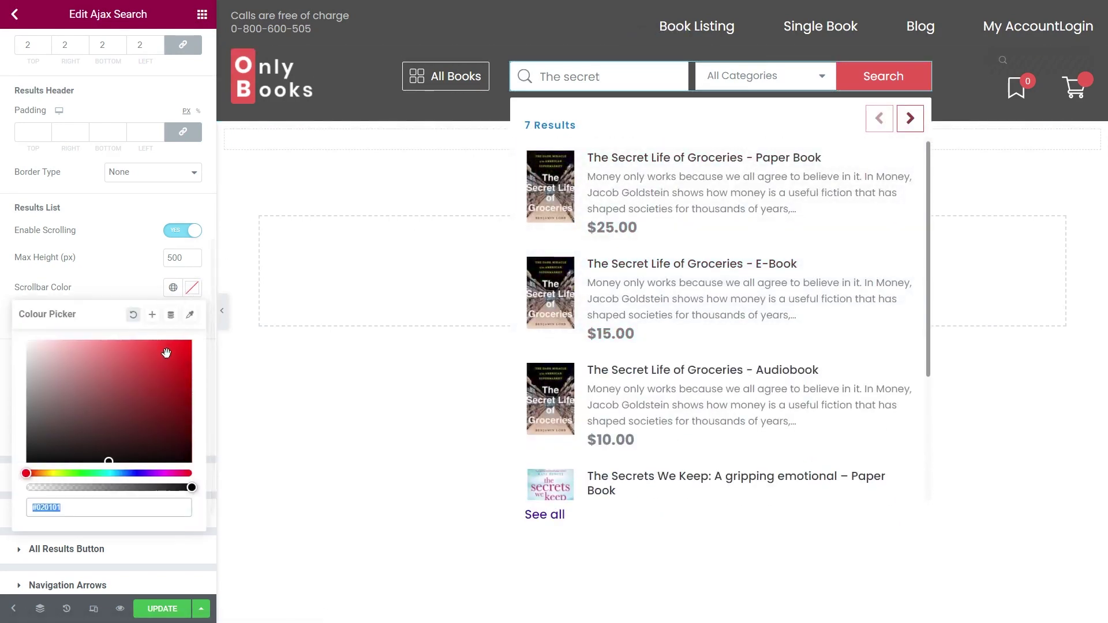
click(53, 340)
drag(45, 340, 32, 339)
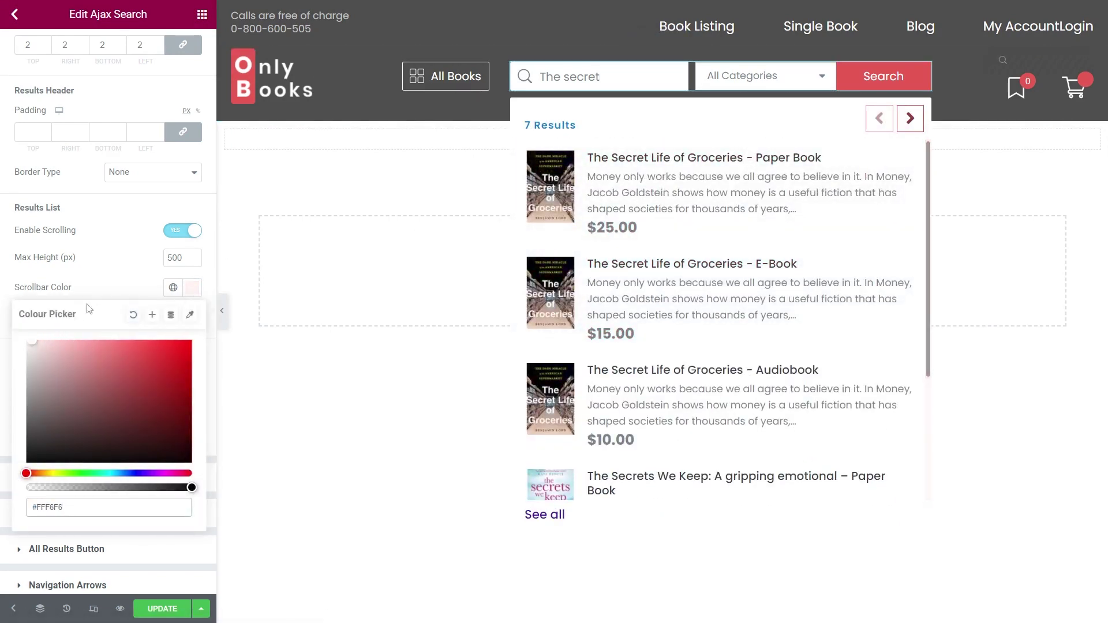
click(110, 290)
click(192, 318)
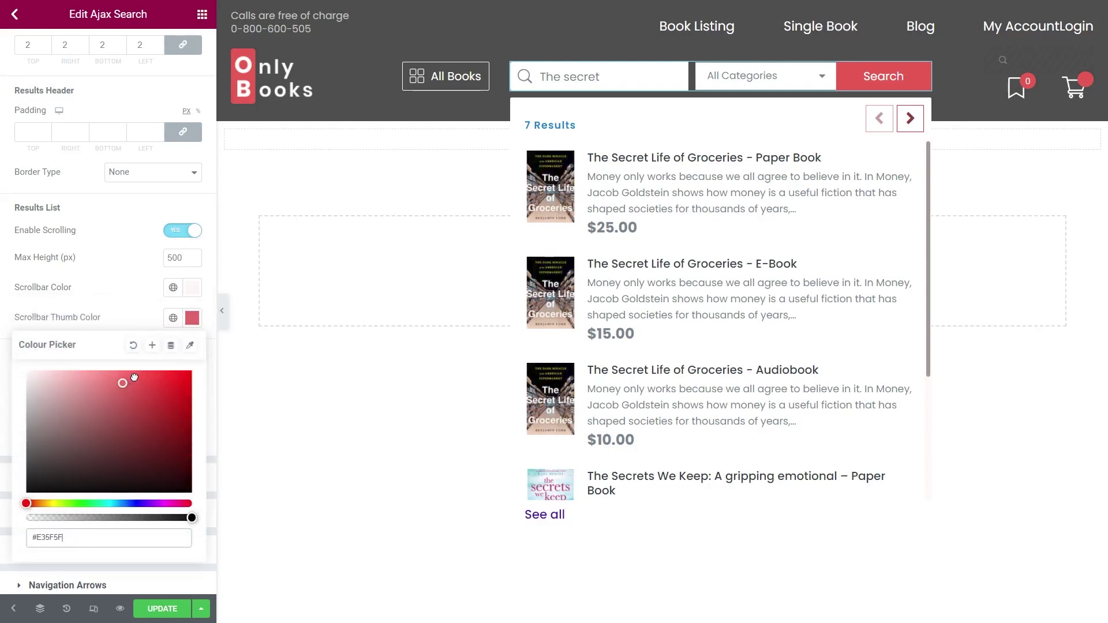
drag(134, 377, 67, 390)
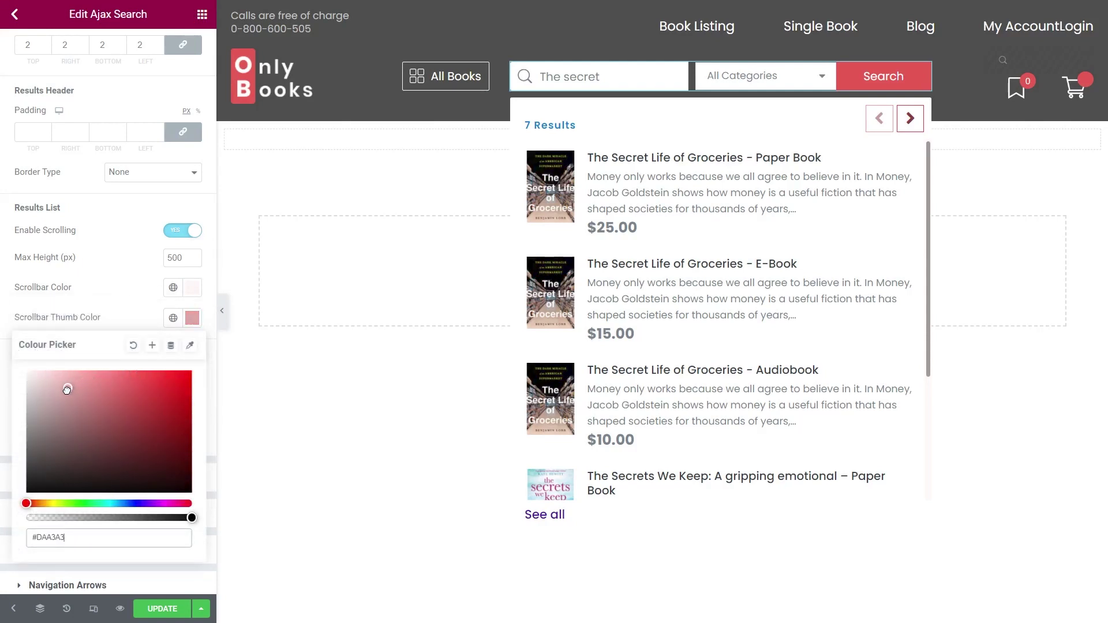
click(786, 279)
scroll(796, 279, down, 3)
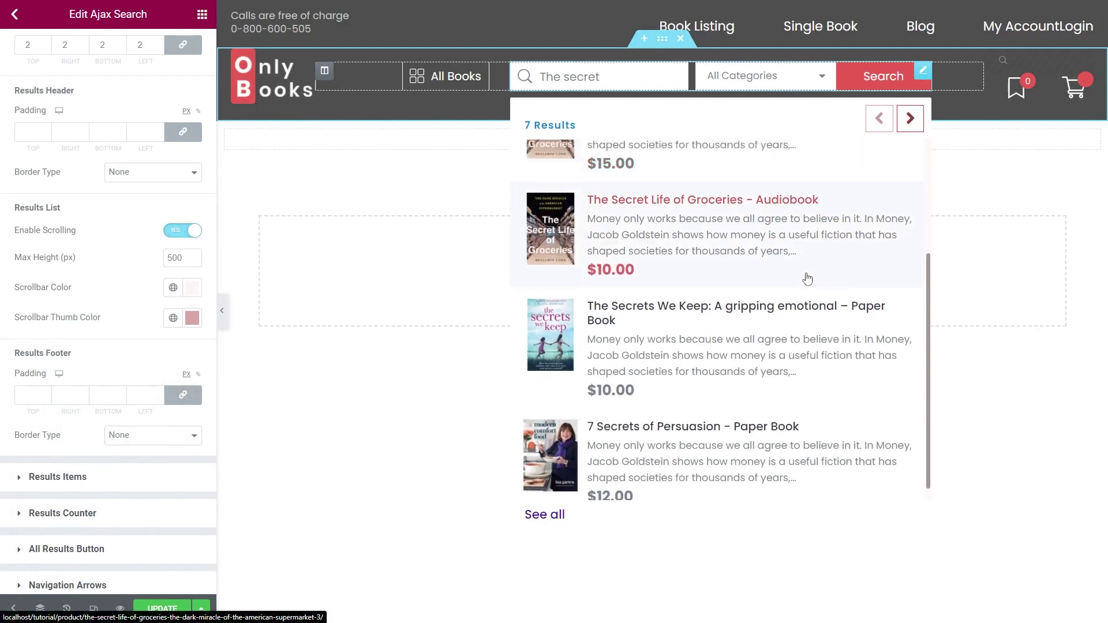
scroll(806, 278, up, 3)
scroll(165, 304, up, 7)
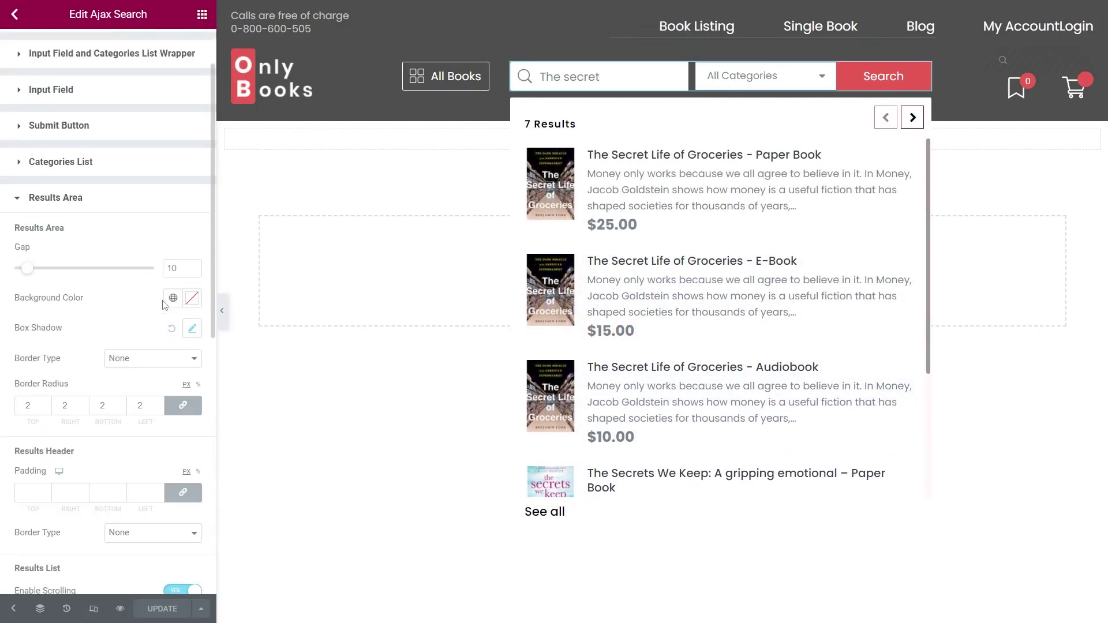
Darken the Results Counter text colour and give it a pink #E7938F hover colour.
click(88, 273)
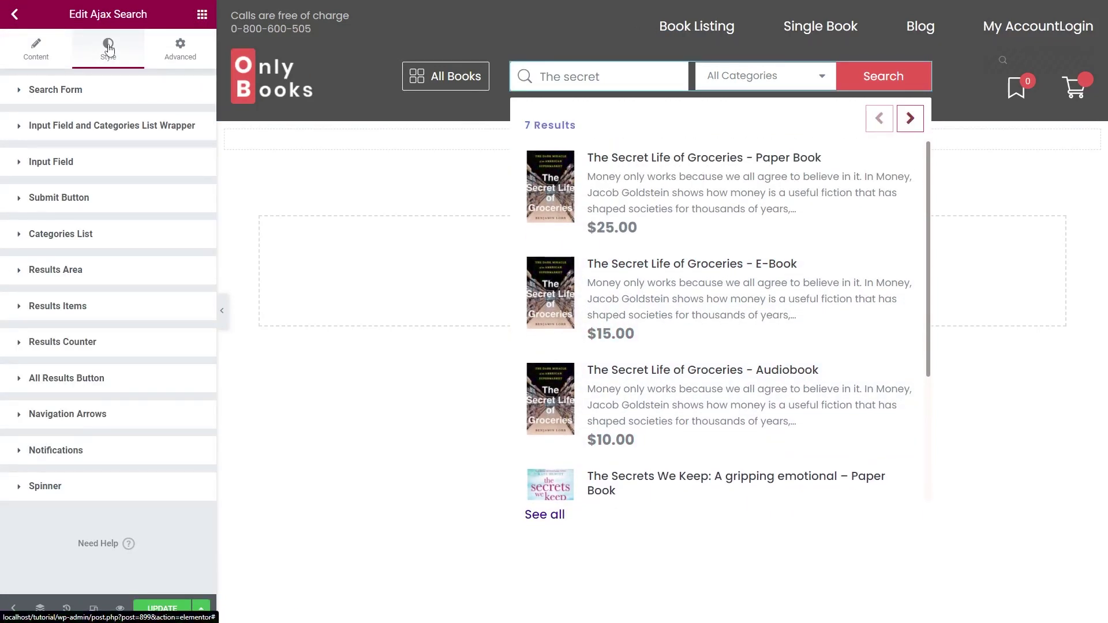
click(51, 345)
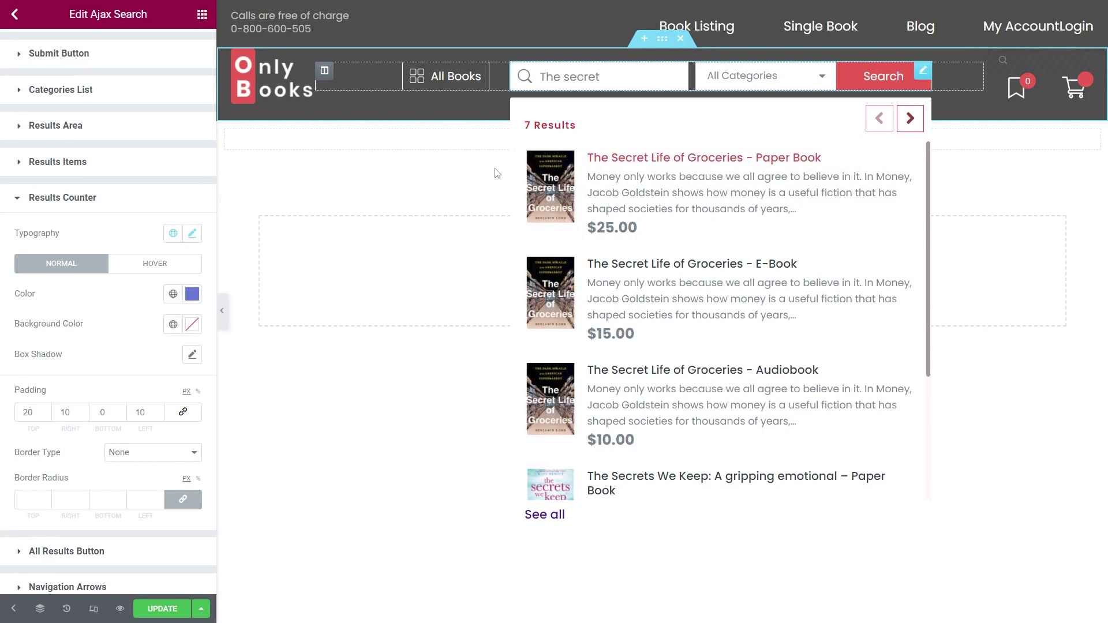
click(192, 295)
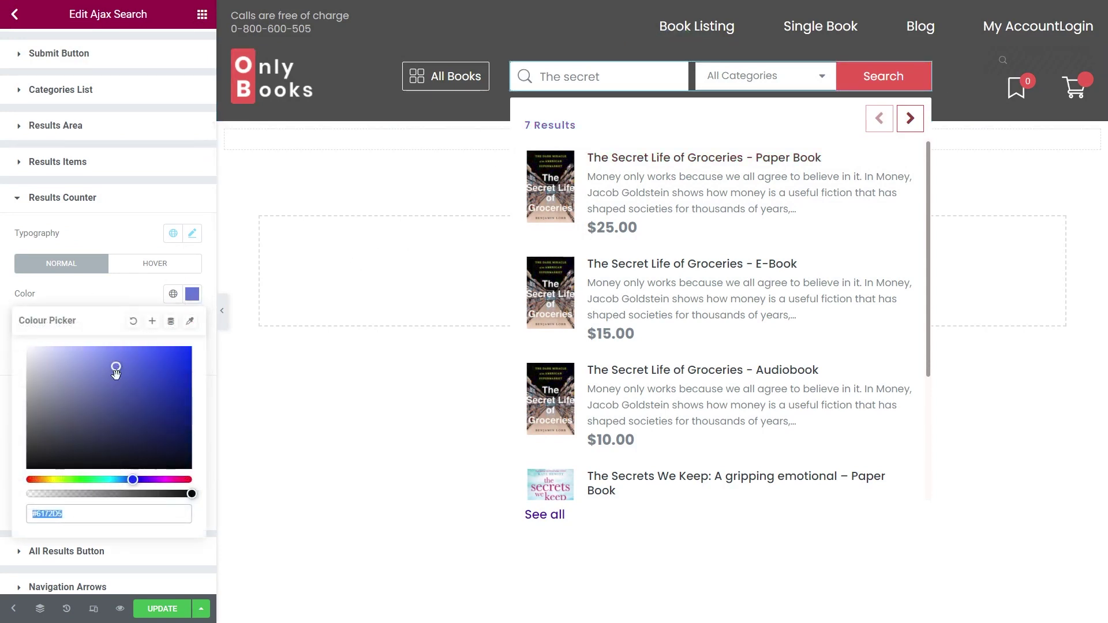
drag(114, 374, 99, 471)
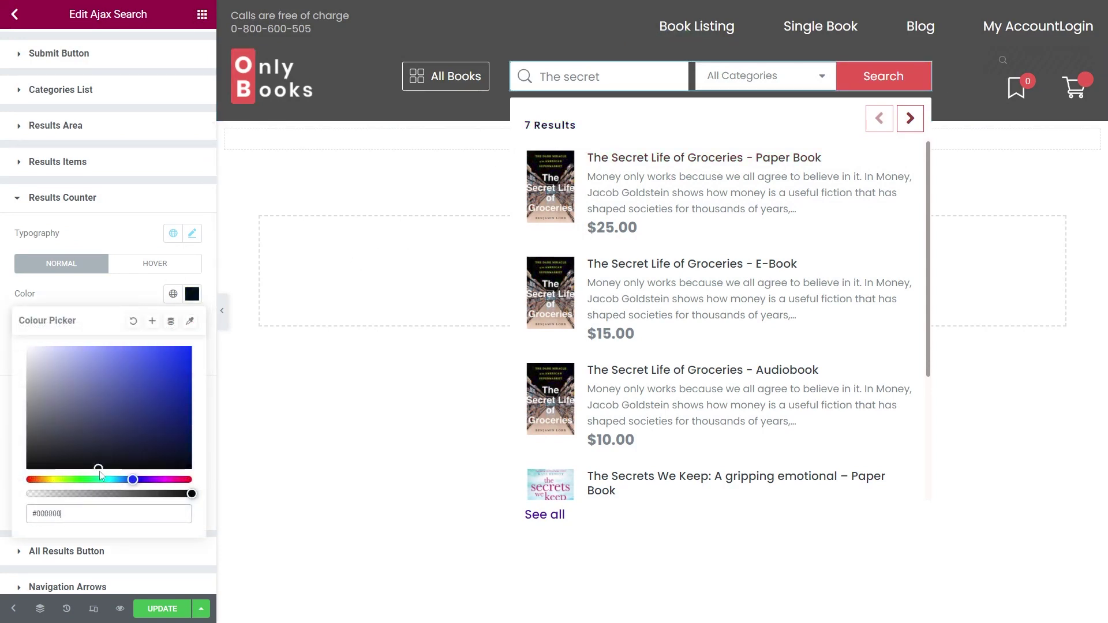
click(123, 294)
click(145, 268)
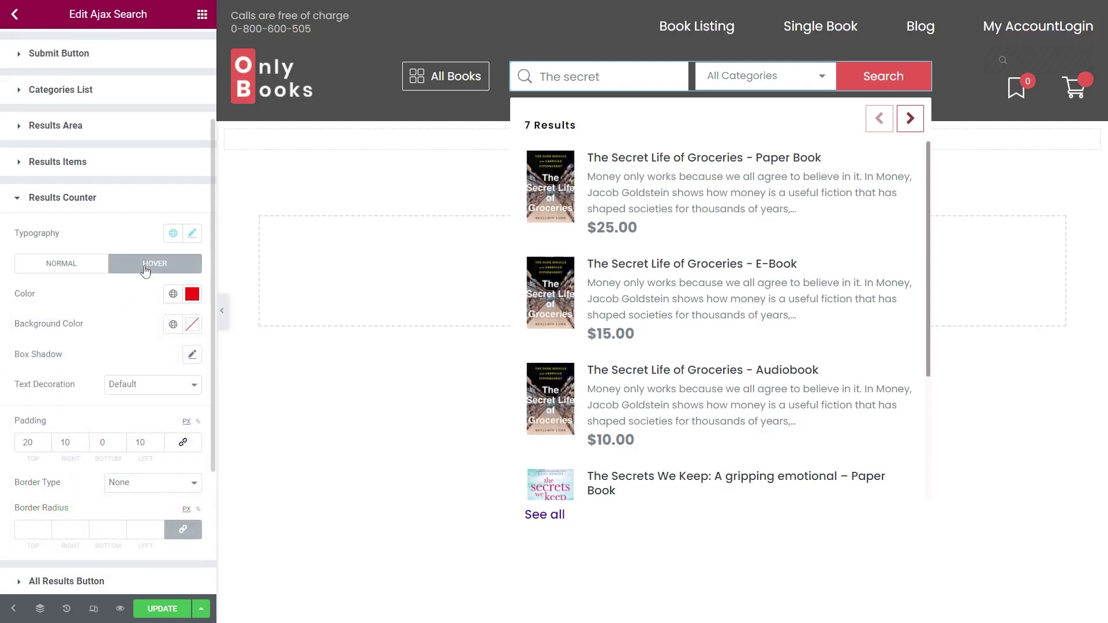
click(190, 295)
drag(149, 354, 88, 358)
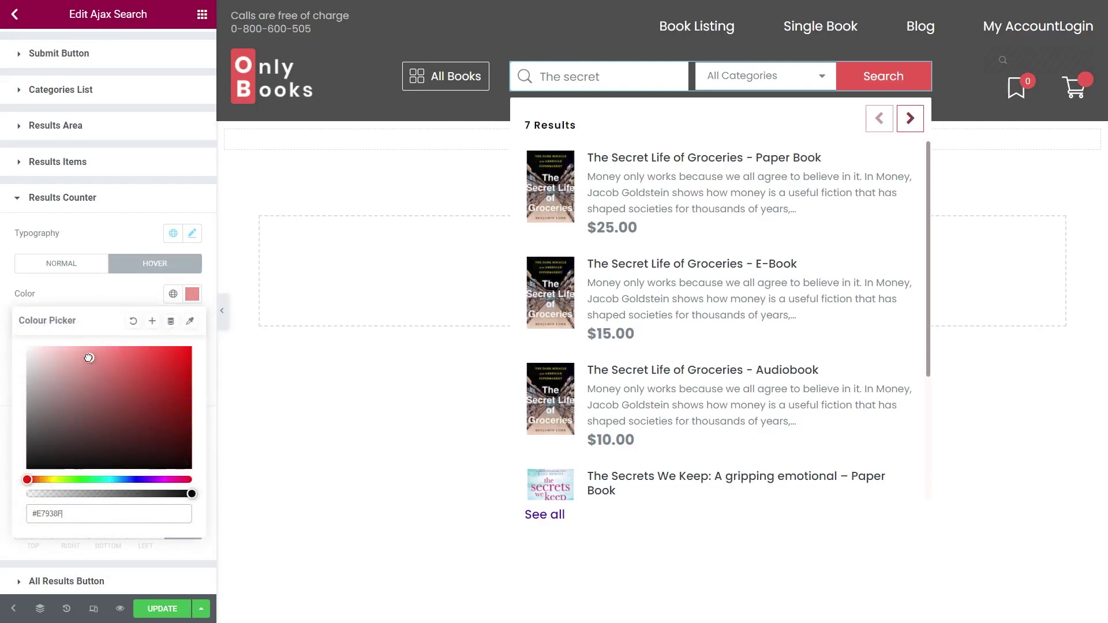
click(128, 292)
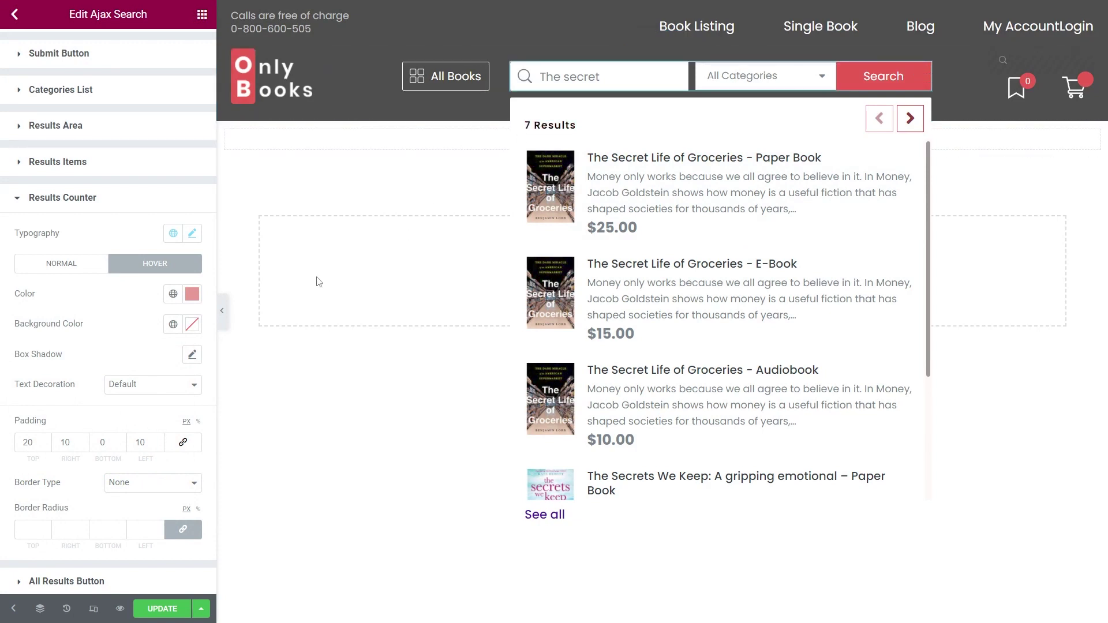
Leave the counter without a border and expand the All Results Button style section.
click(173, 481)
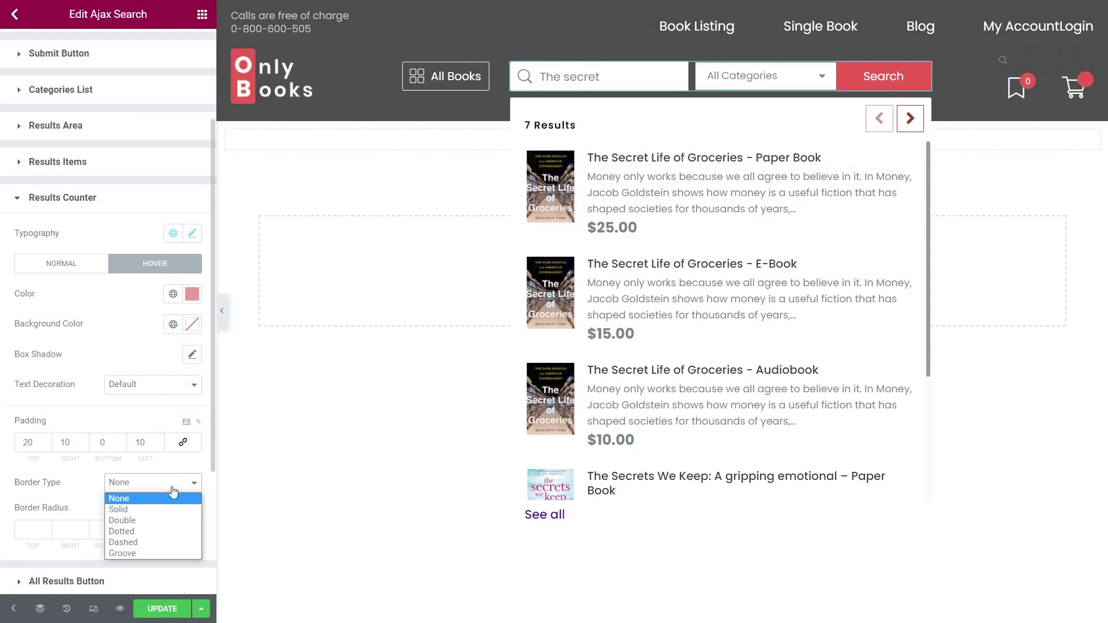
click(154, 498)
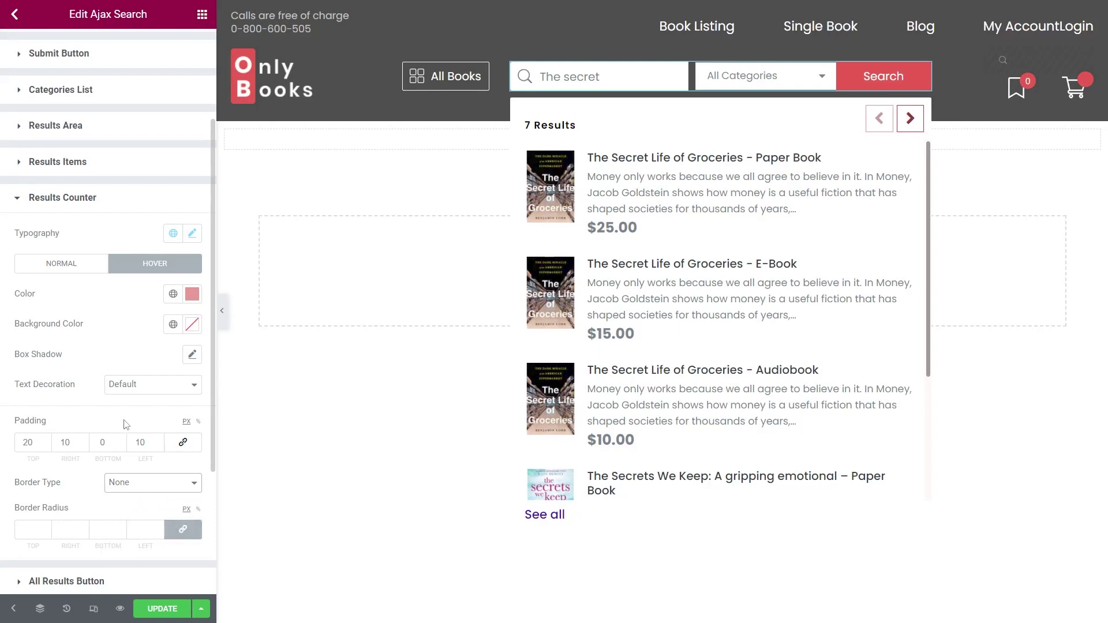
scroll(126, 424, down, 3)
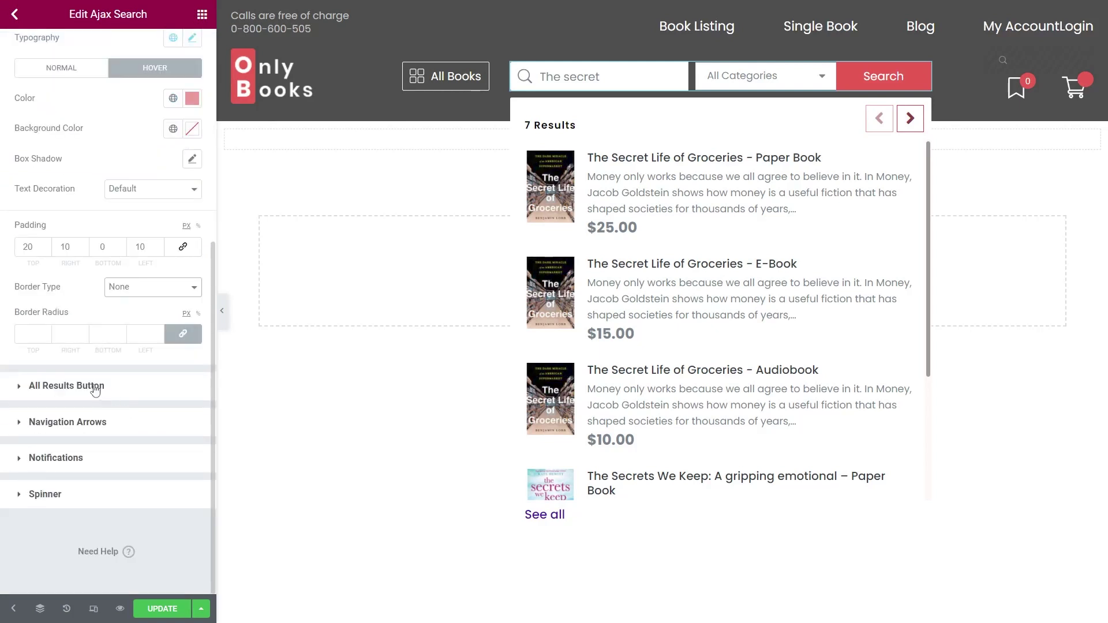
click(95, 390)
Keep the See all button typography at Poppins, size 17, after briefly trying 20.
scroll(91, 376, down, 1)
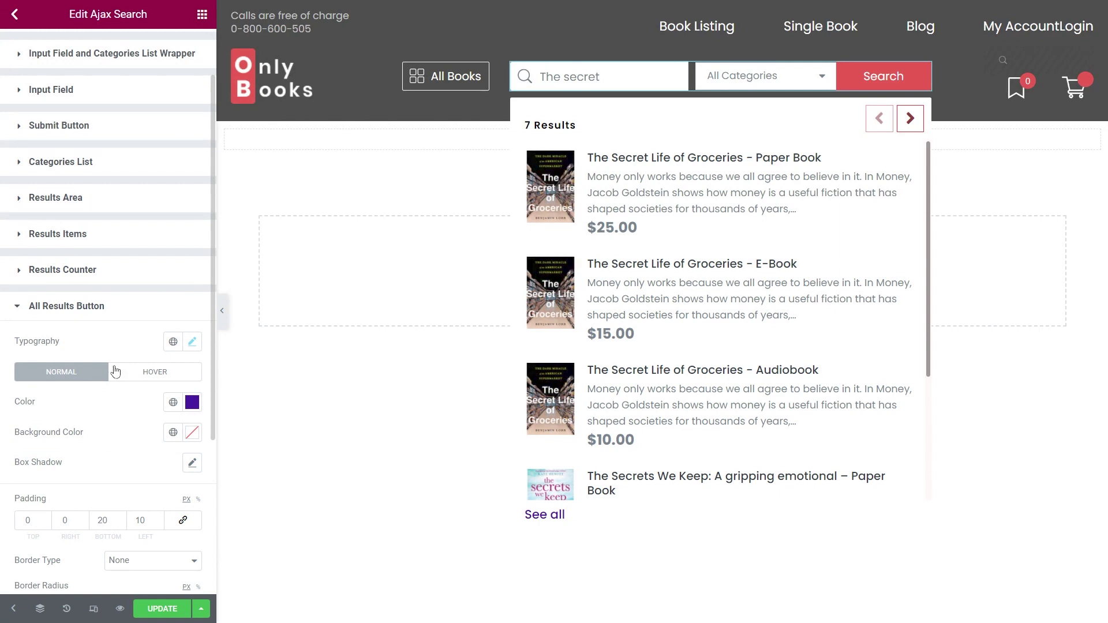
click(191, 344)
scroll(156, 377, down, 1)
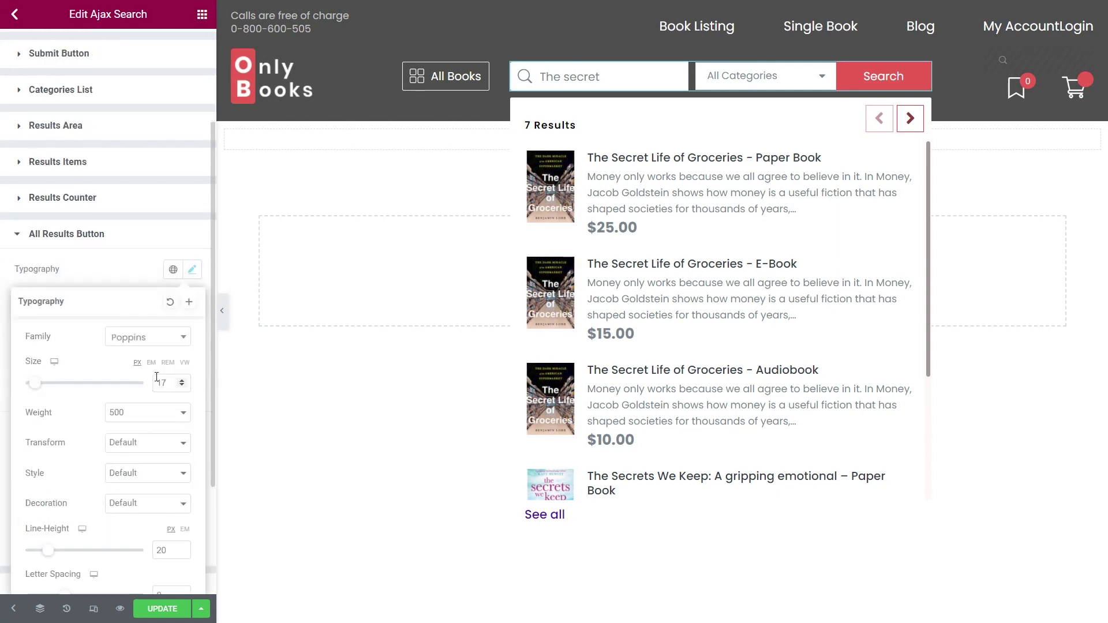
click(167, 346)
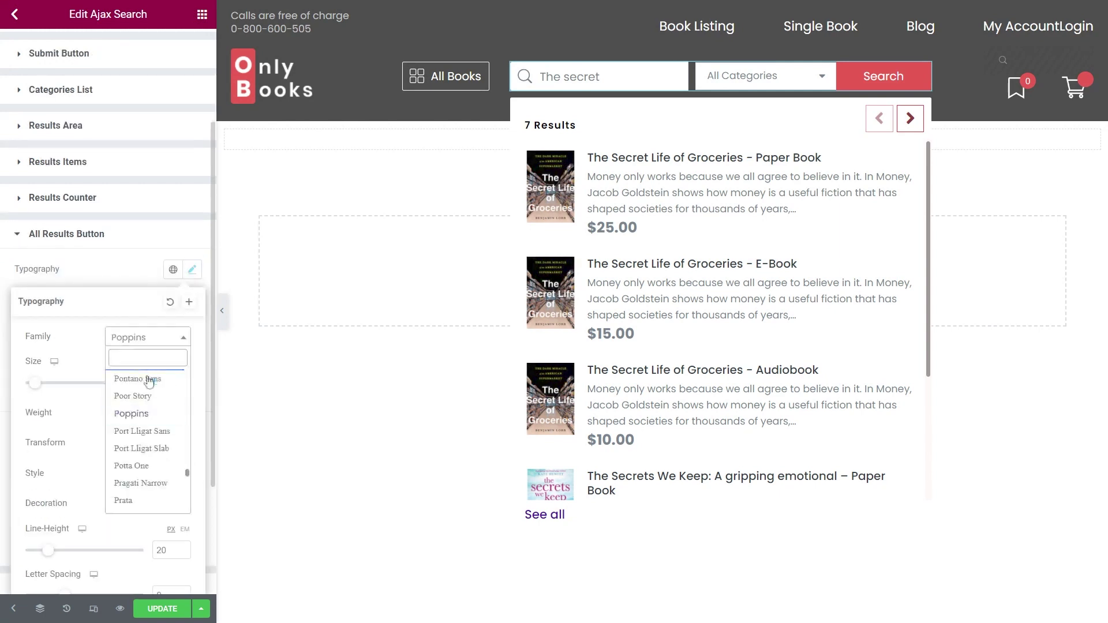
click(136, 419)
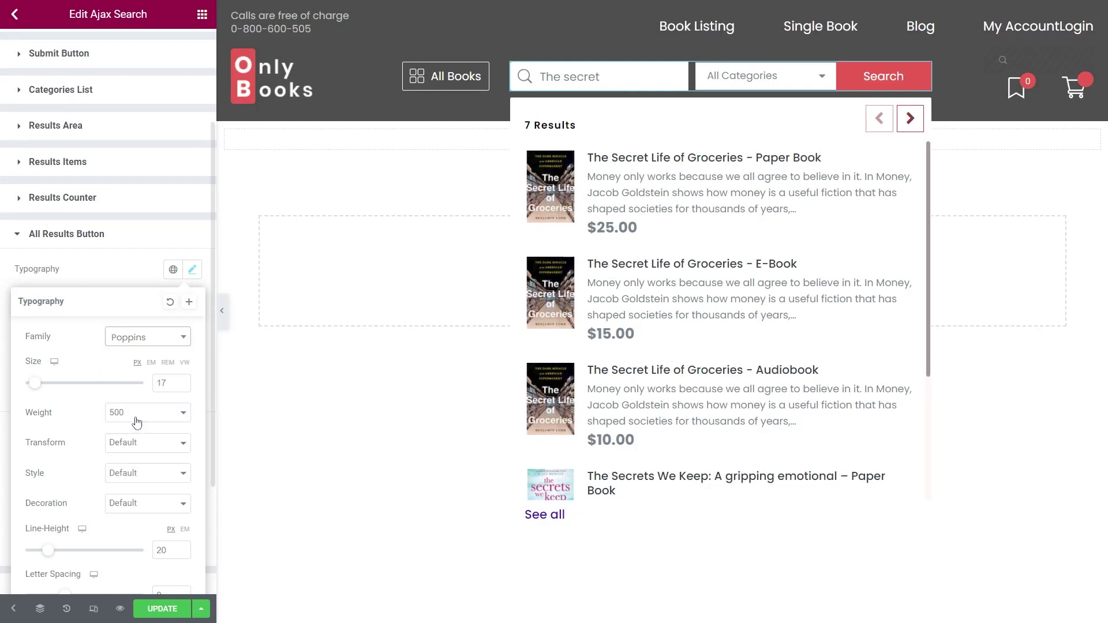
click(181, 381)
click(181, 382)
click(181, 381)
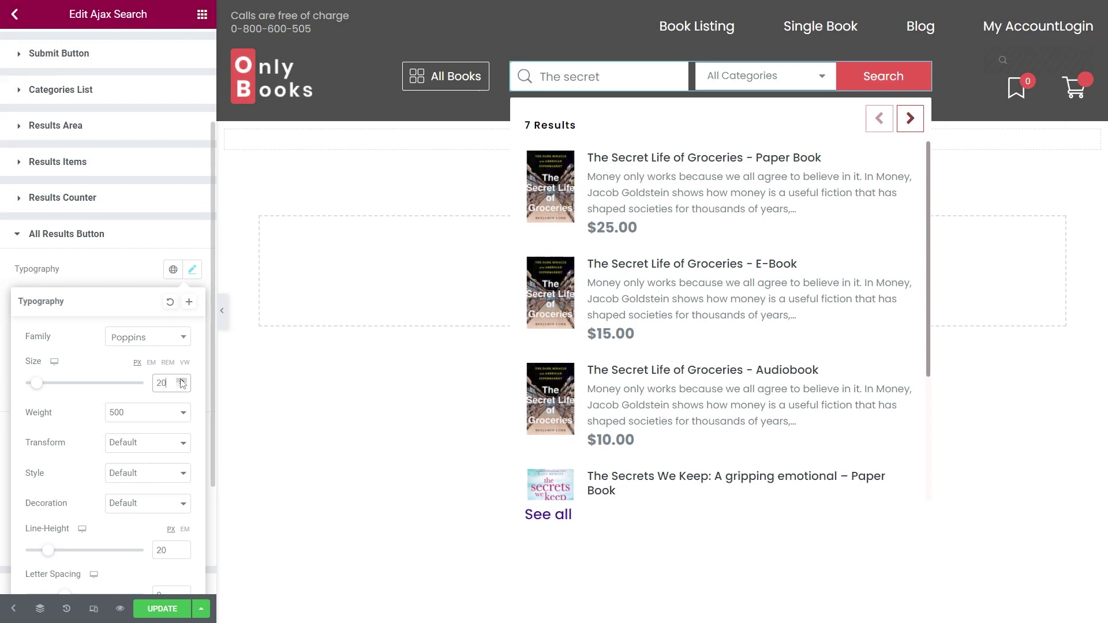
click(182, 386)
click(182, 386)
click(183, 386)
scroll(175, 399, down, 1)
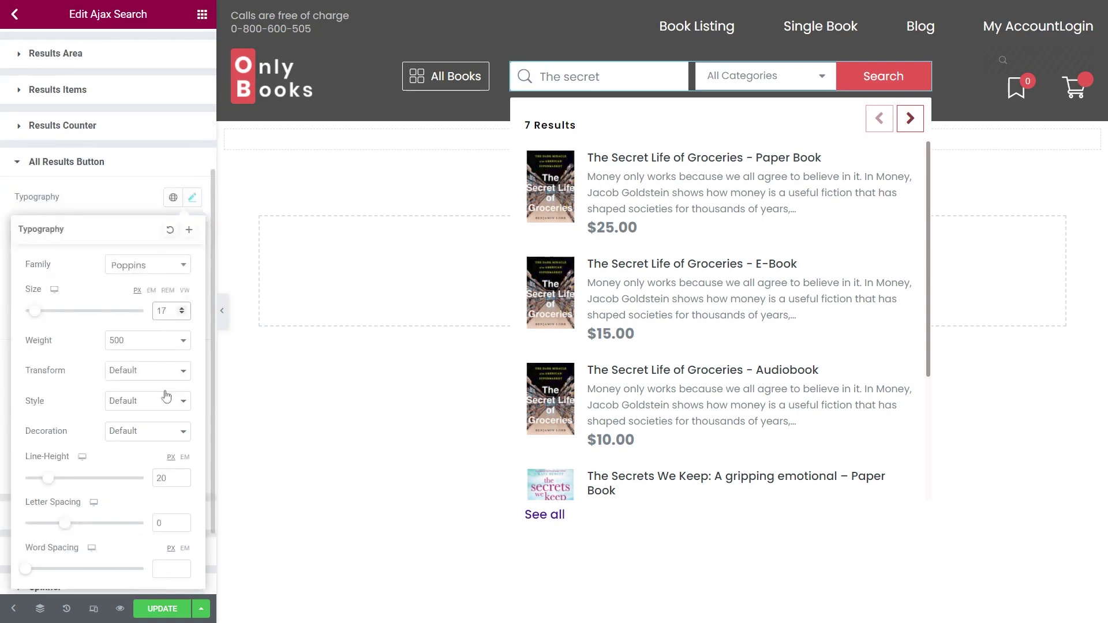
click(132, 202)
Make the See all text #000000 normally and light pink #FFA9A9 on hover.
click(191, 258)
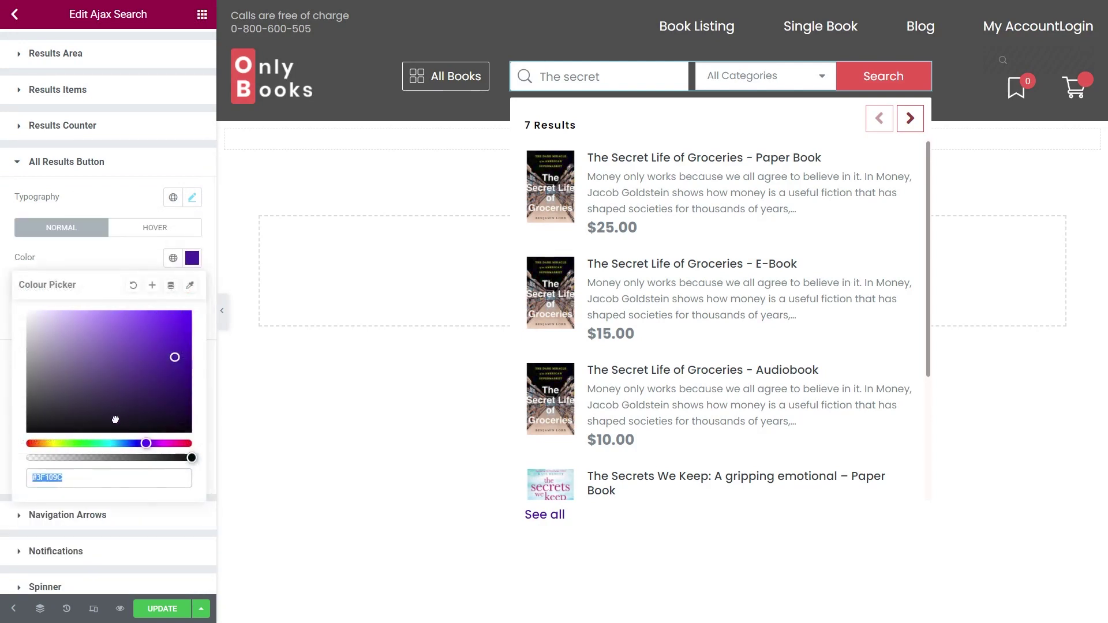
text(#000000)
click(143, 259)
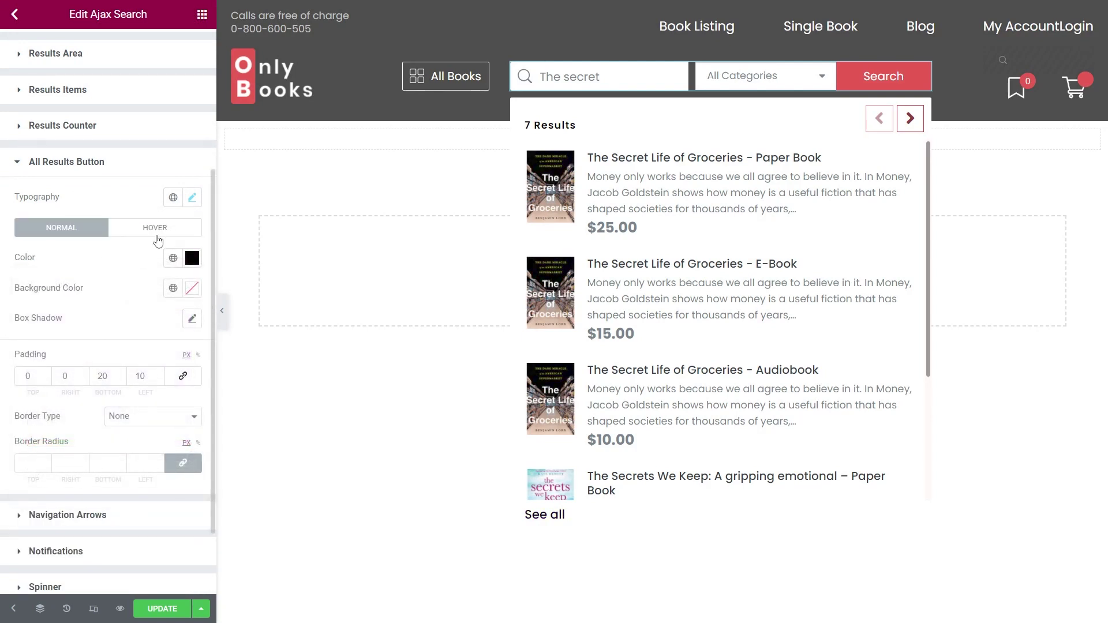
click(160, 232)
click(192, 258)
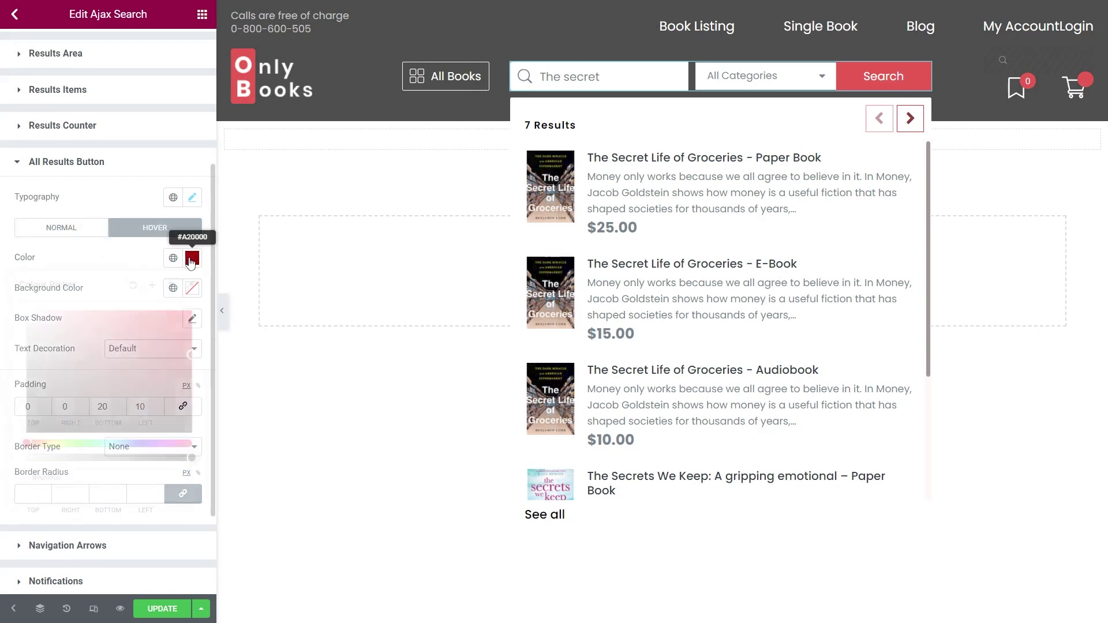
drag(118, 324, 82, 312)
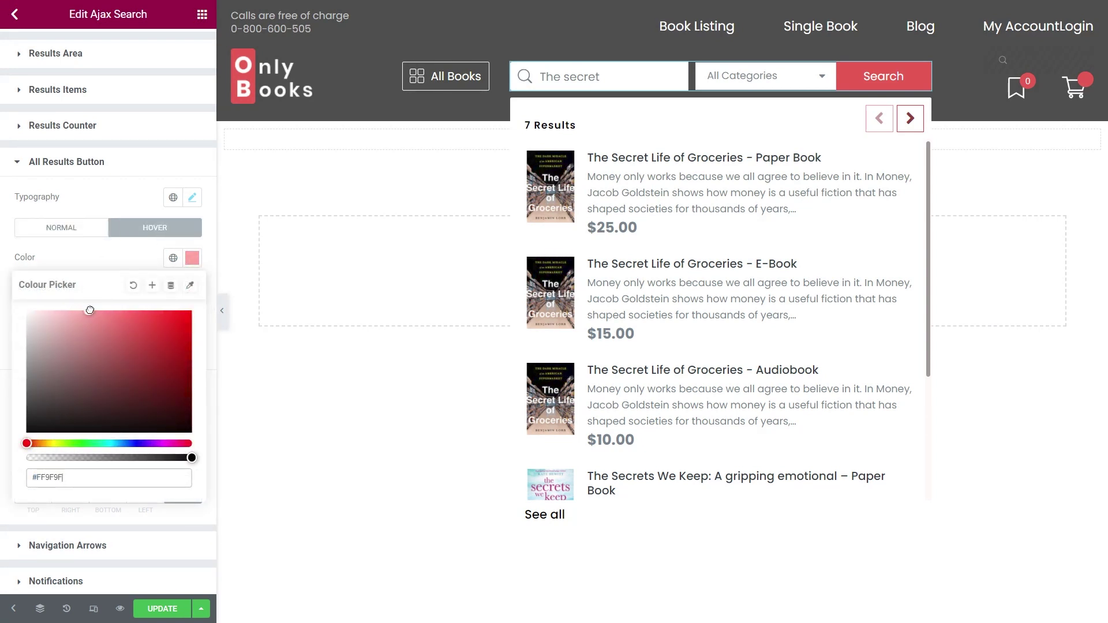
click(399, 484)
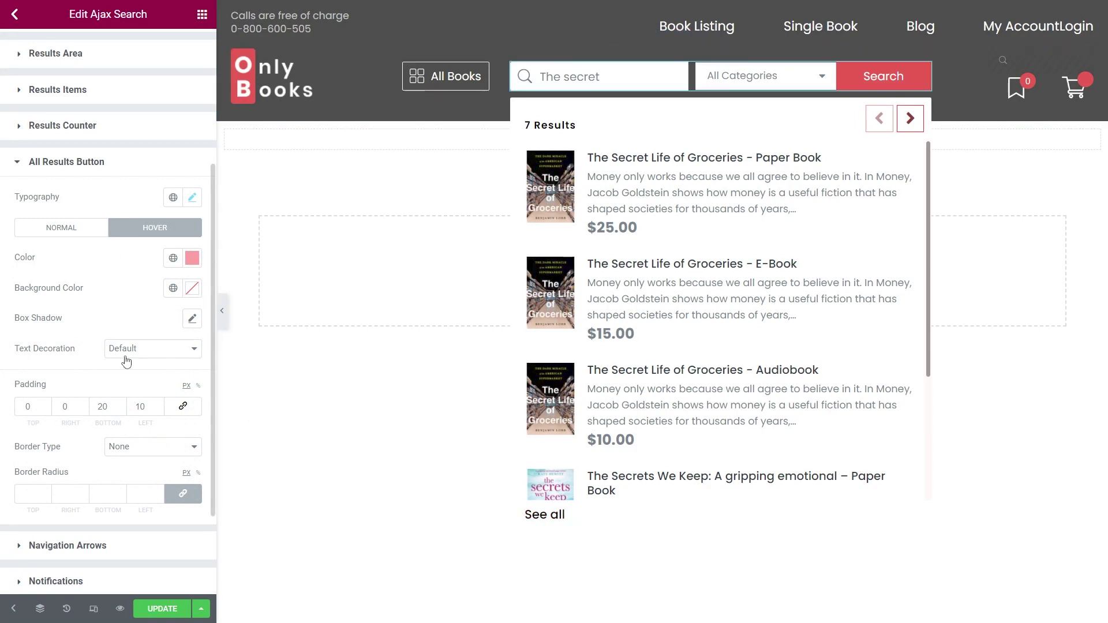
Try dotted and dashed borders on the See all button, then set the border type to None.
click(167, 443)
click(157, 495)
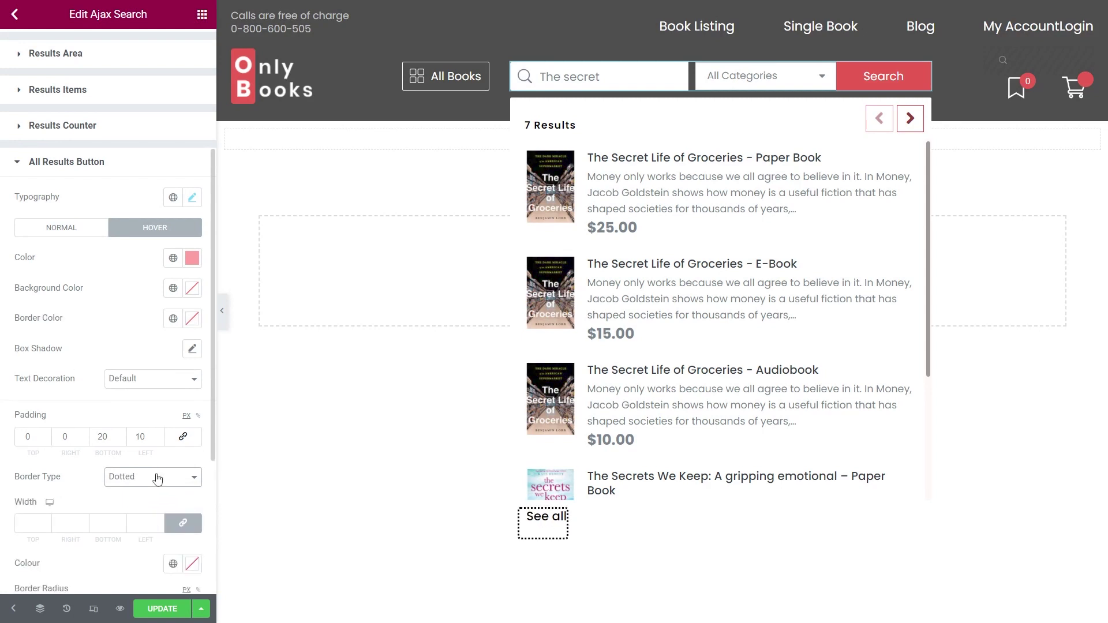
click(157, 478)
click(156, 536)
click(163, 482)
click(158, 492)
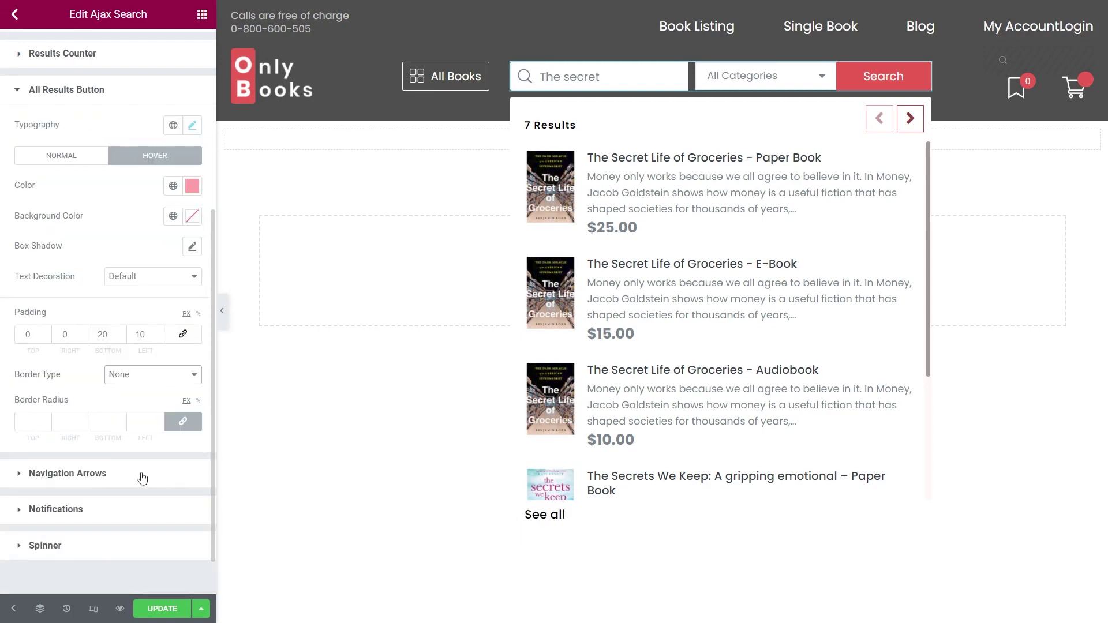
click(144, 474)
Shrink the navigation arrows from 26 to 20, colour them #000000 with a #570101 border.
scroll(143, 475, down, 3)
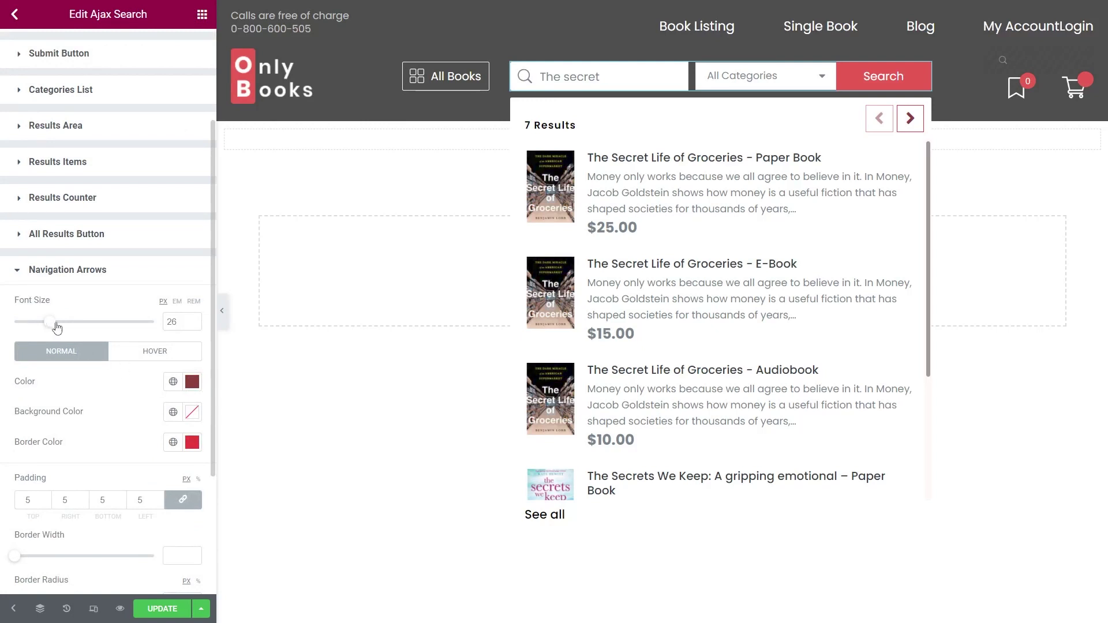
drag(50, 327, 42, 328)
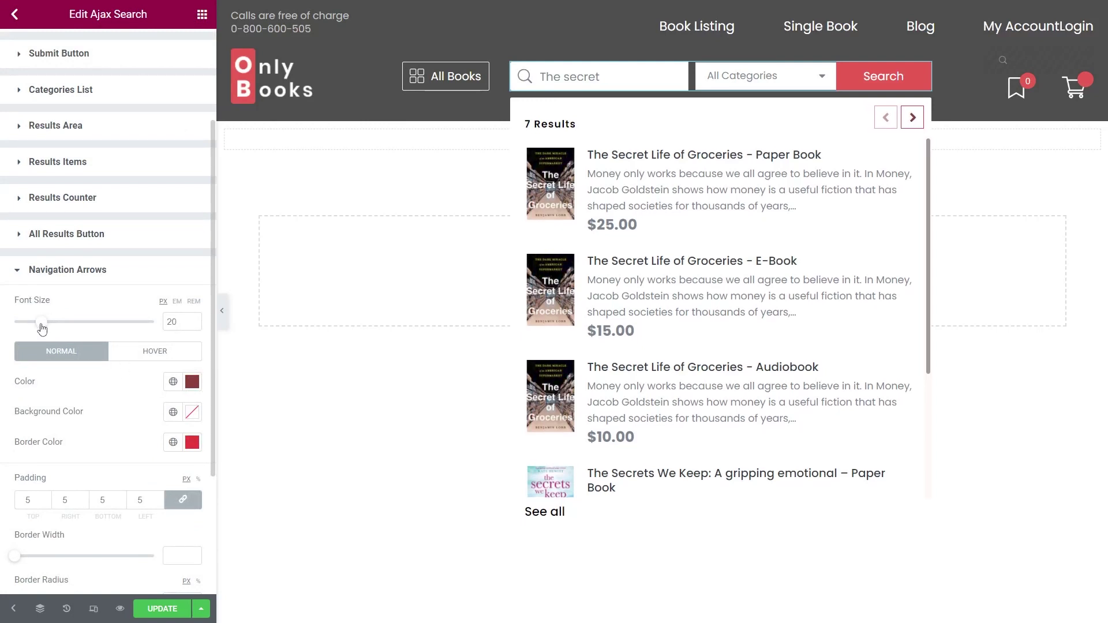
click(192, 381)
click(113, 299)
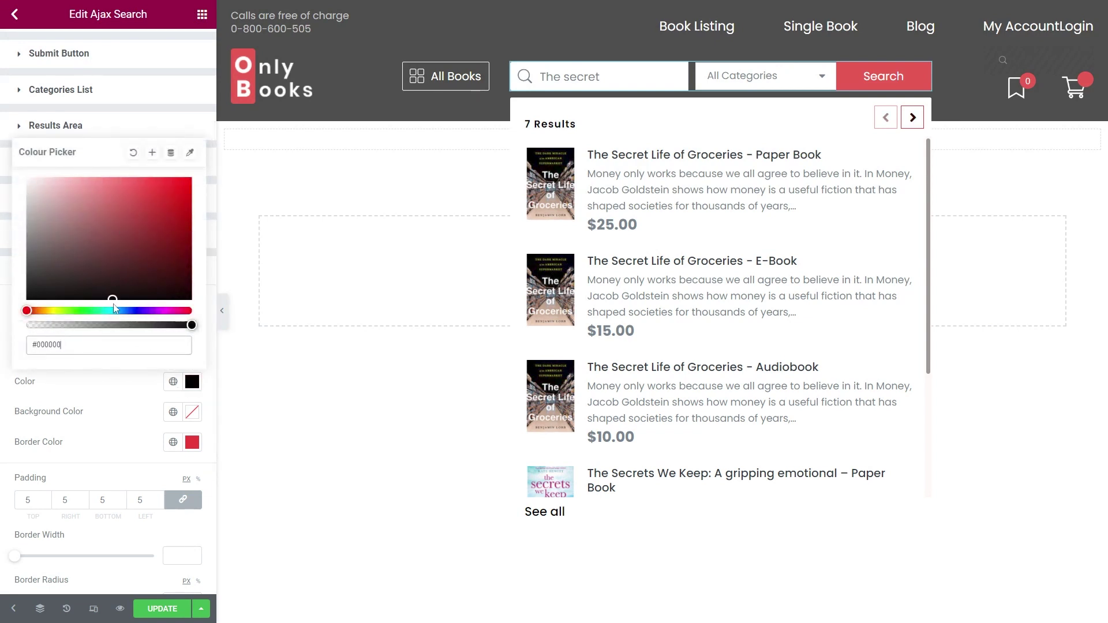
click(113, 389)
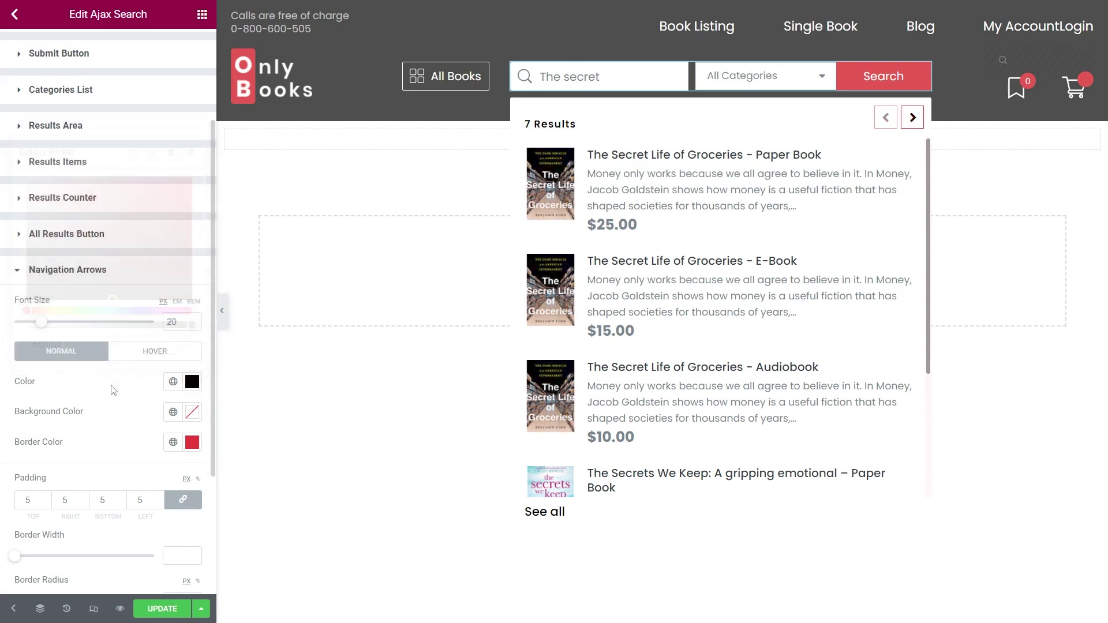
click(192, 442)
drag(113, 329, 190, 319)
click(156, 434)
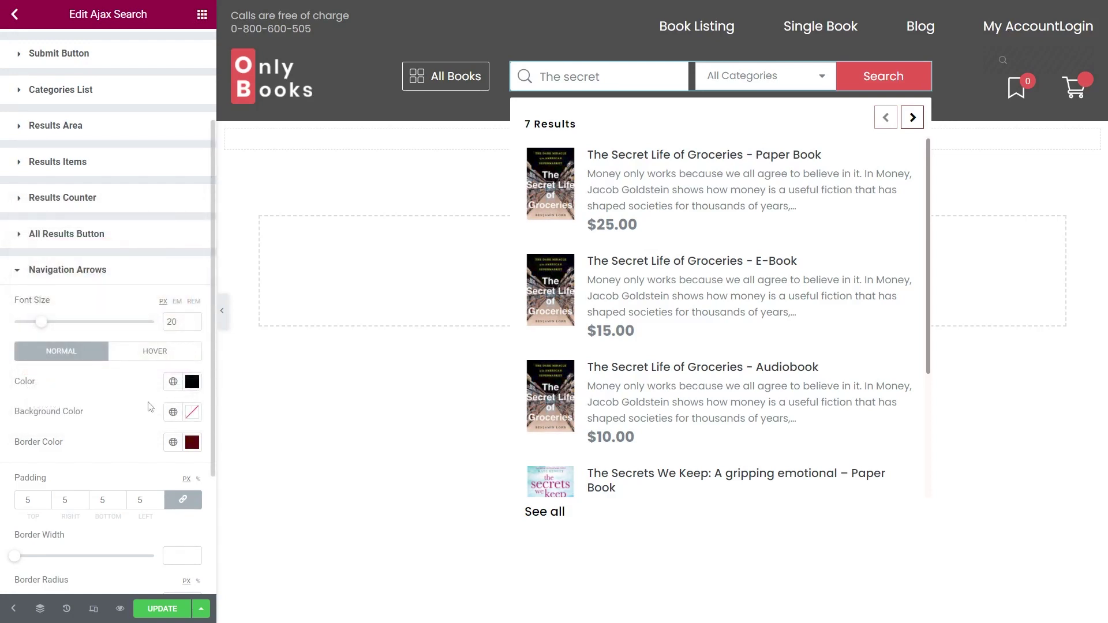
Give hovered navigation arrows a pale pink #F4A0A0 colour on a grey #676262 background.
click(154, 358)
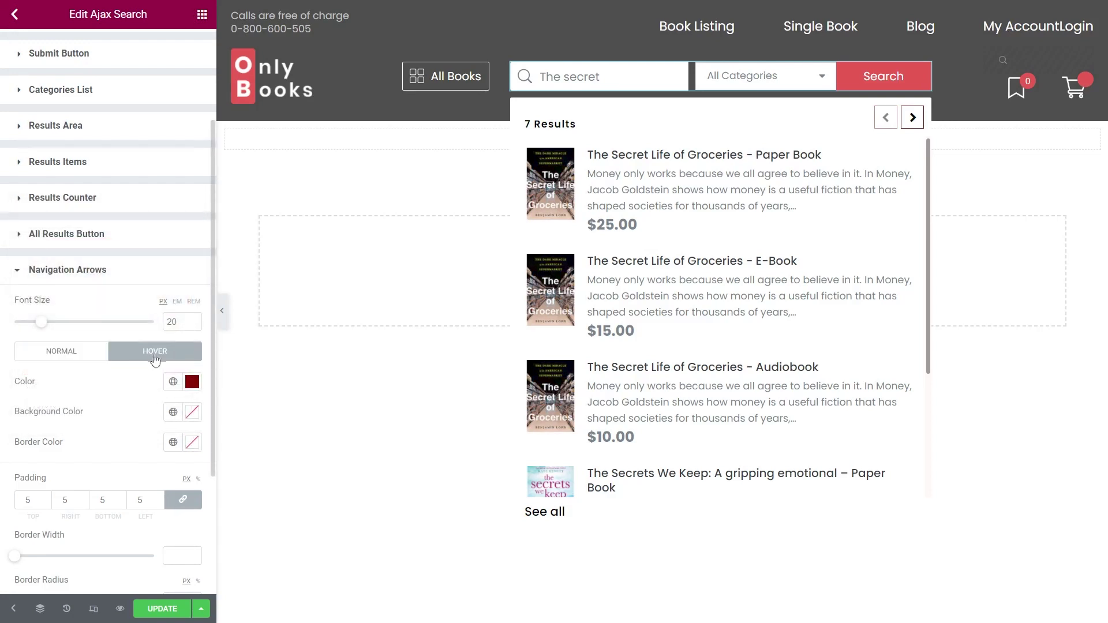
click(192, 381)
drag(164, 227, 81, 182)
click(779, 260)
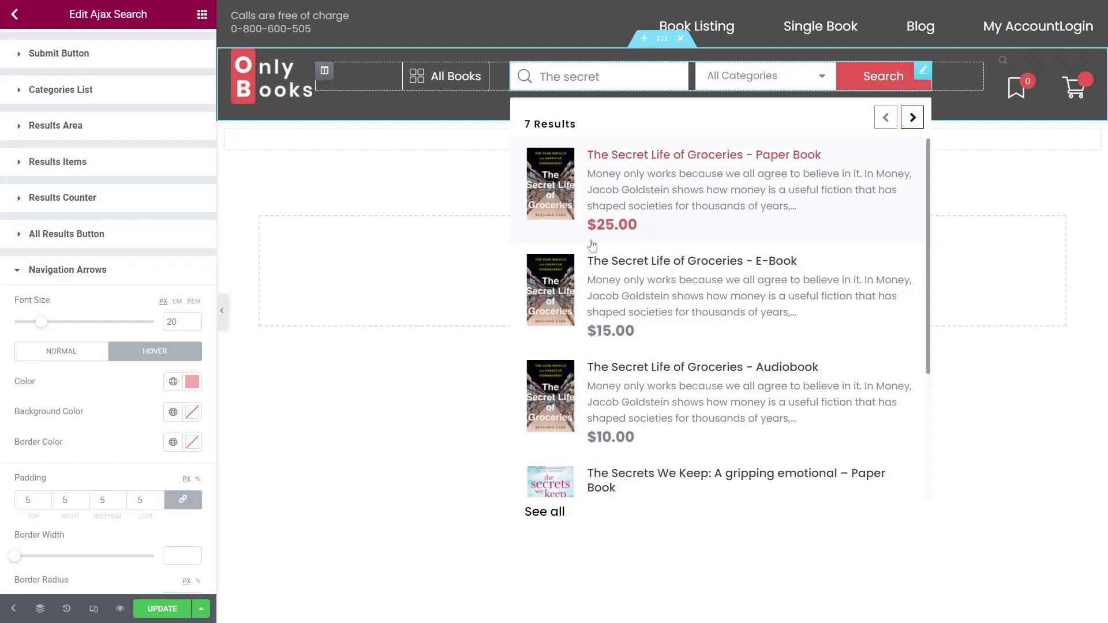
click(192, 414)
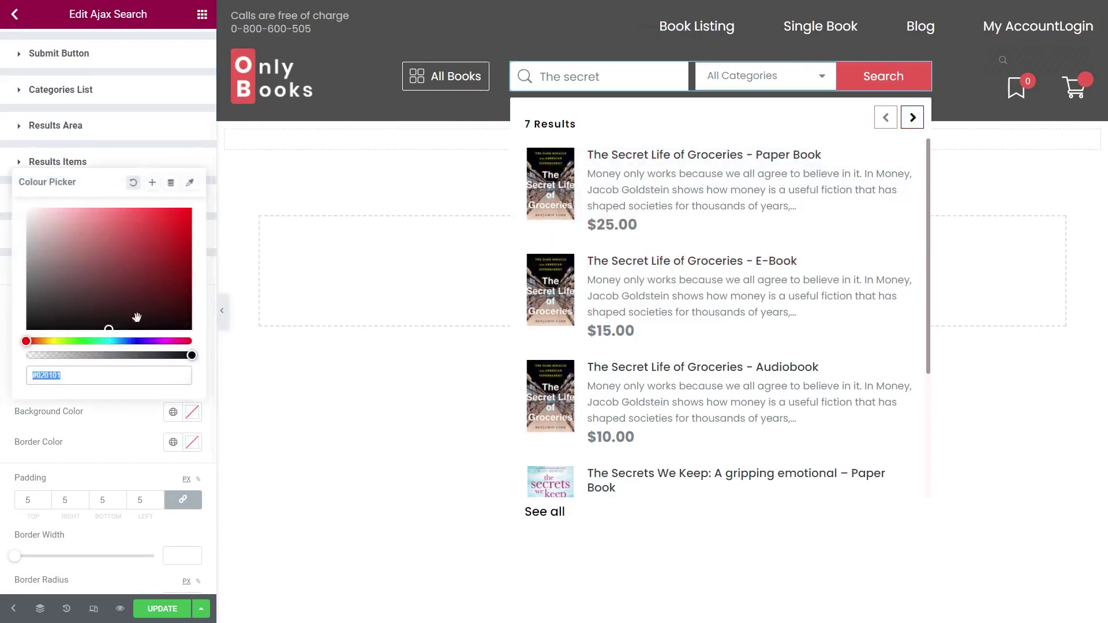
drag(136, 317, 34, 275)
click(89, 414)
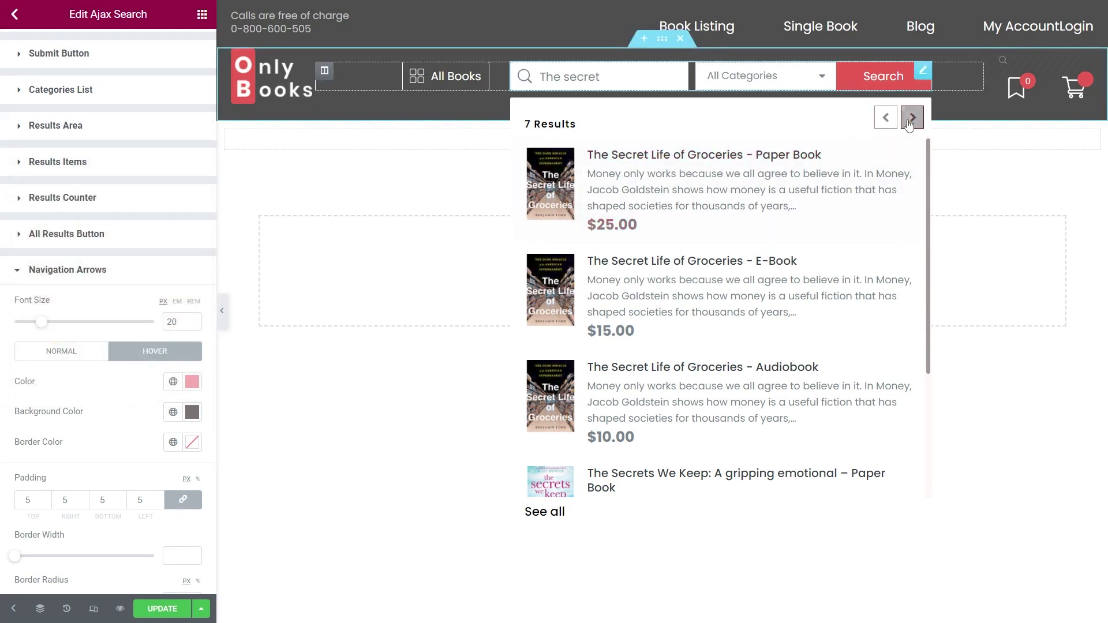
scroll(141, 387, down, 3)
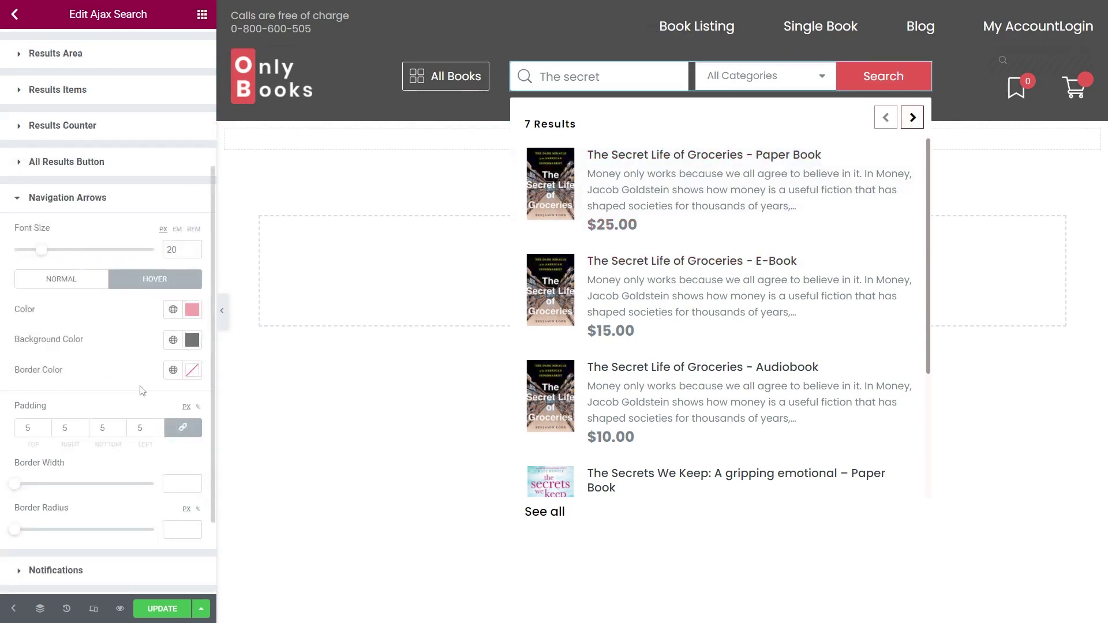
Set the JetSearch loading spinner colour to blue #789CE7, replacing pink #F28181.
click(95, 495)
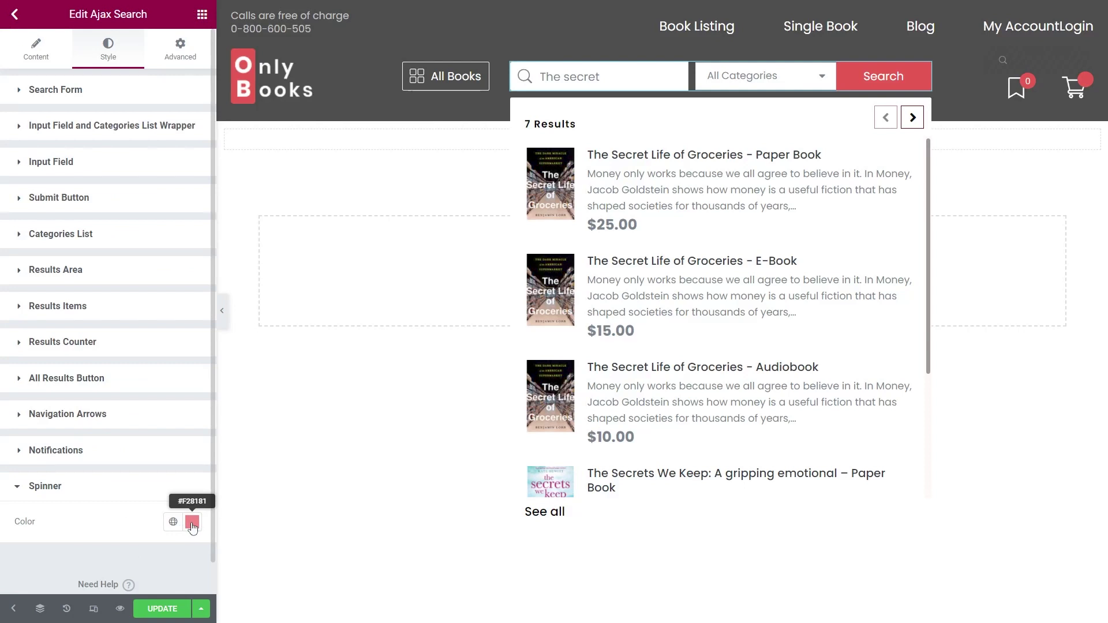
click(192, 523)
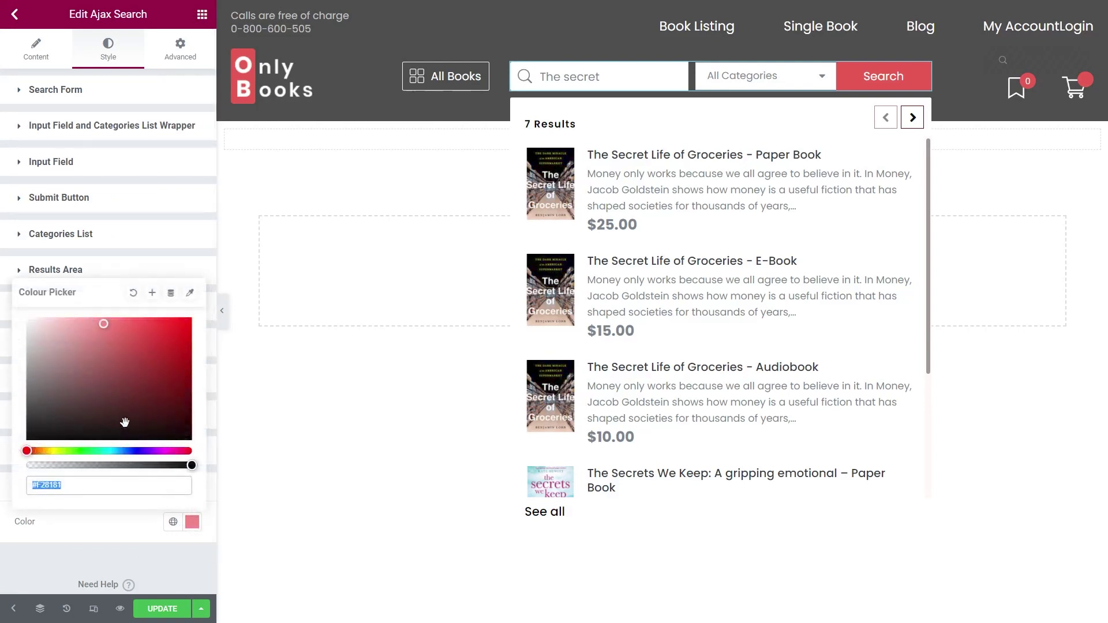
click(128, 450)
drag(103, 325, 108, 331)
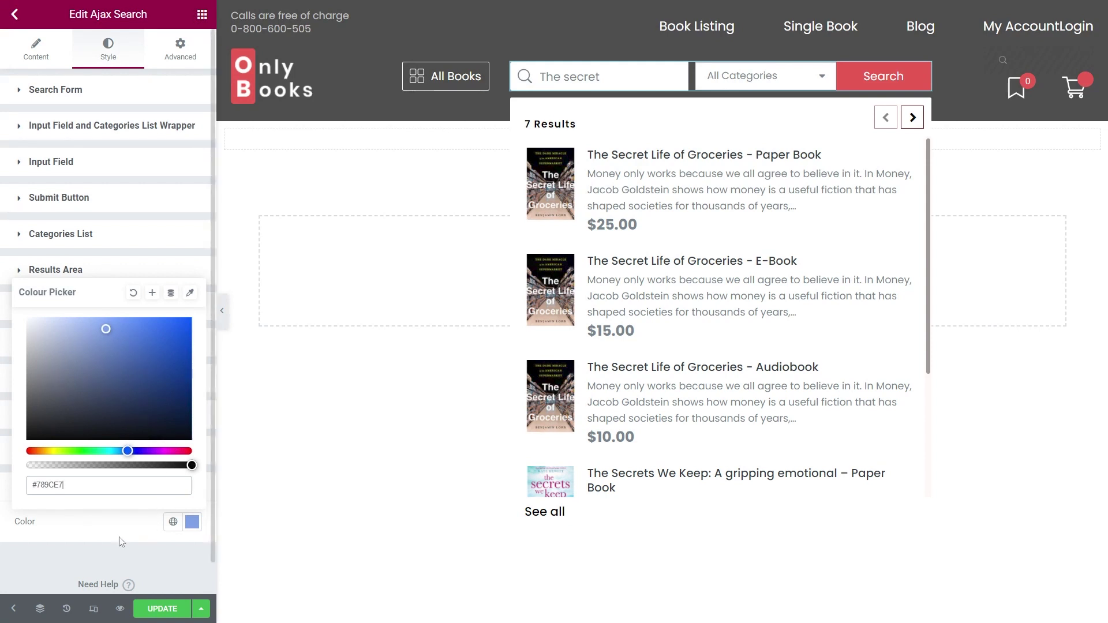